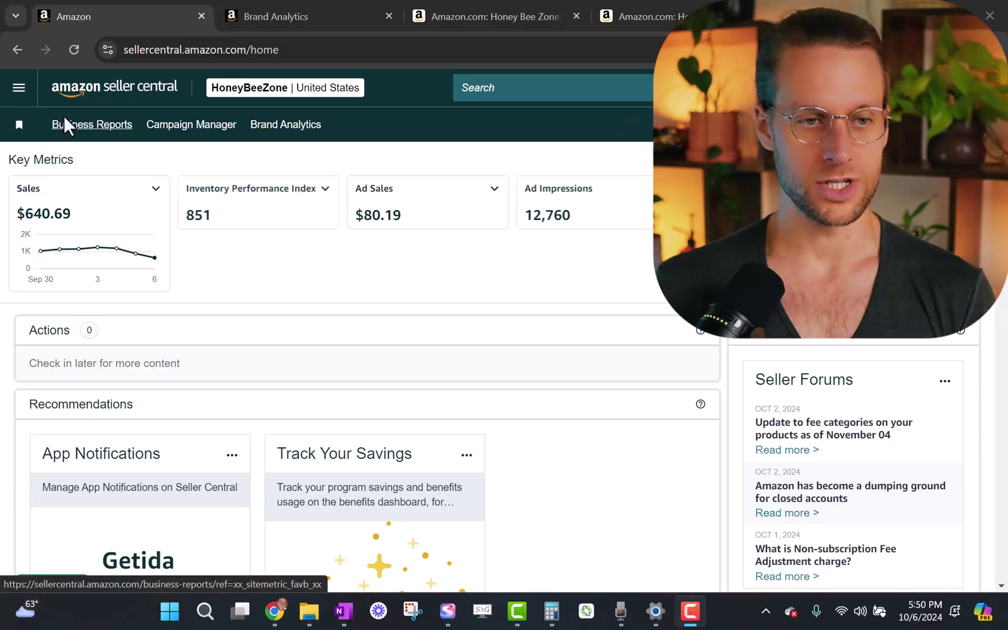
# Open Brands > Brand Analytics from the main navigation menu and reveal the Search Analytics report list
pyautogui.click(19, 92)
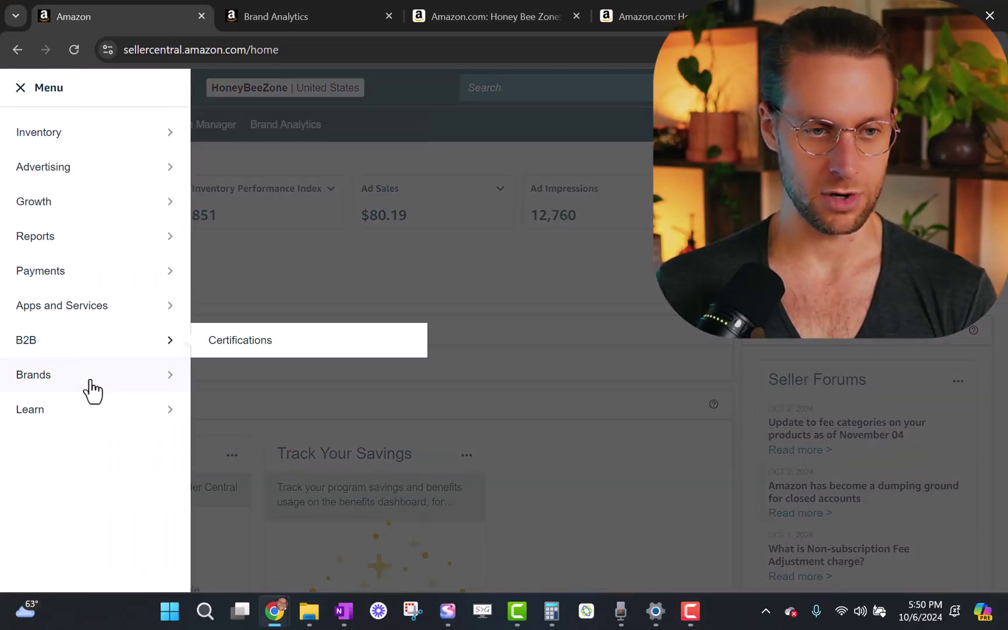
pyautogui.moveTo(149, 381)
pyautogui.click(267, 385)
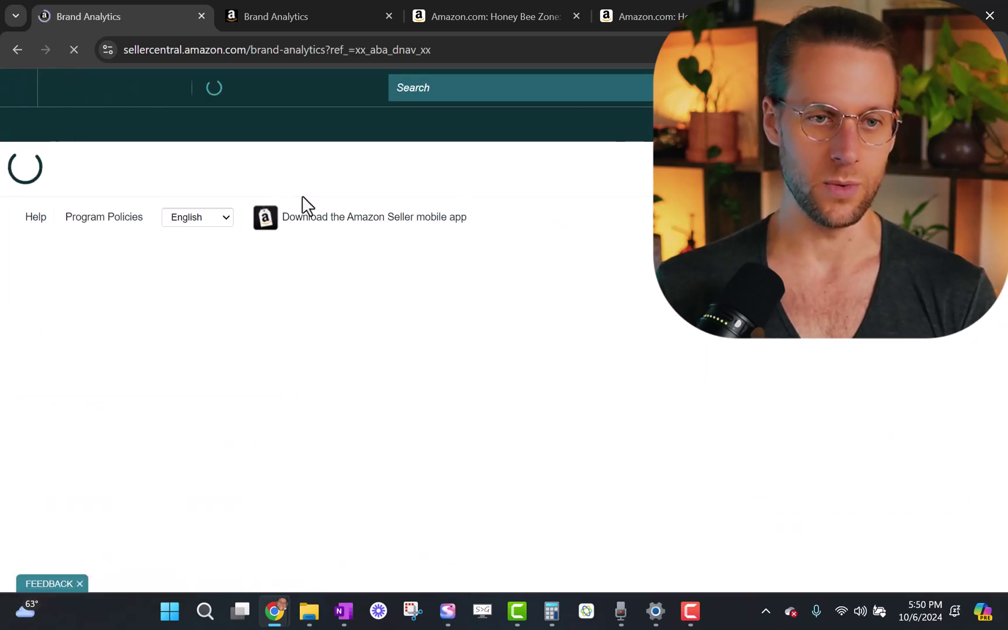
pyautogui.moveTo(359, 170)
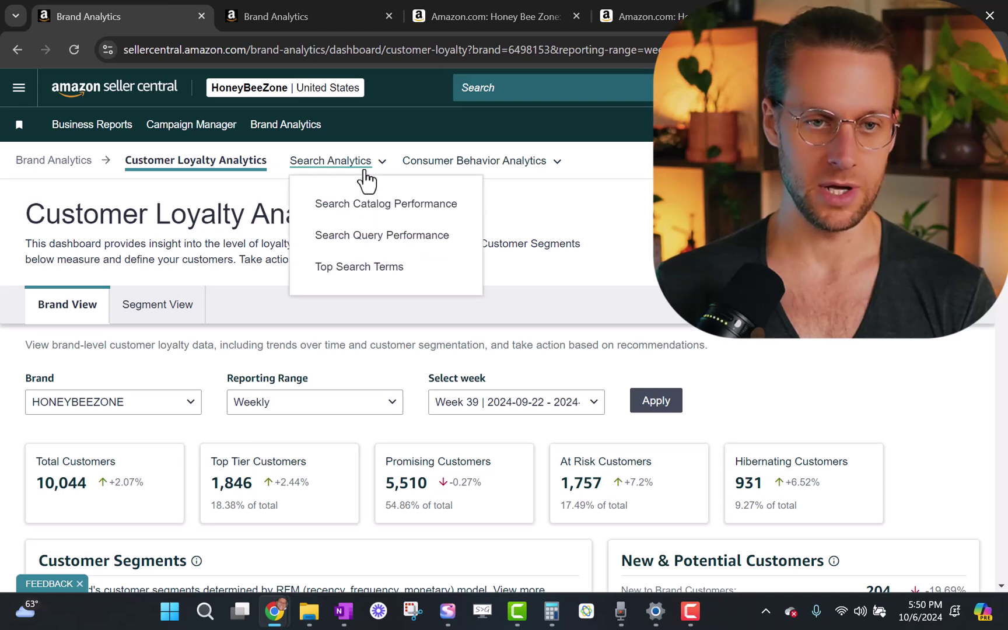
# Open Search Query Performance and apply a Monthly reporting range for August 2024
pyautogui.click(380, 236)
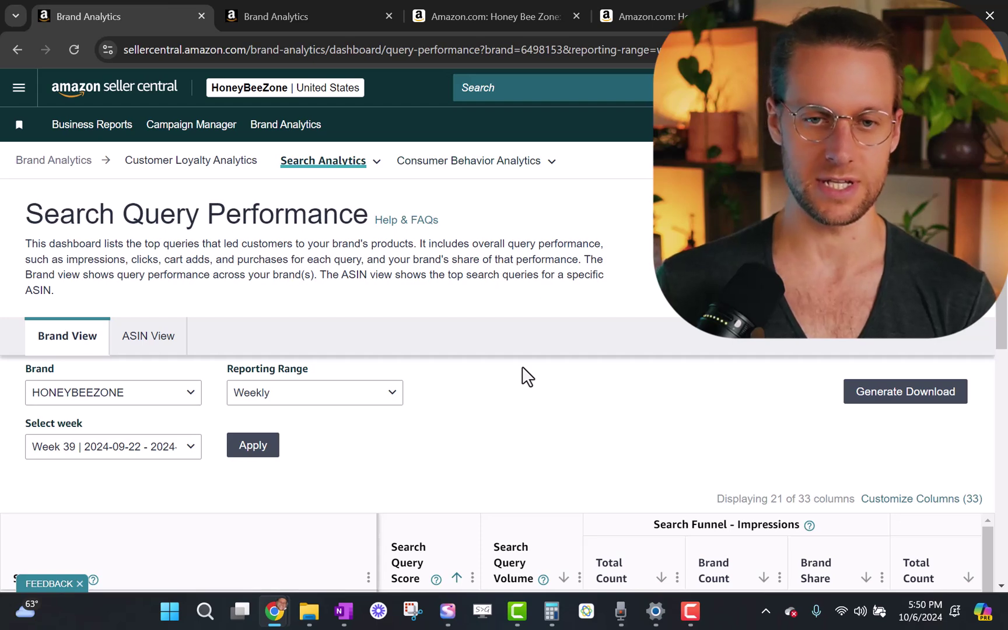
pyautogui.scroll(-1, 526, 376)
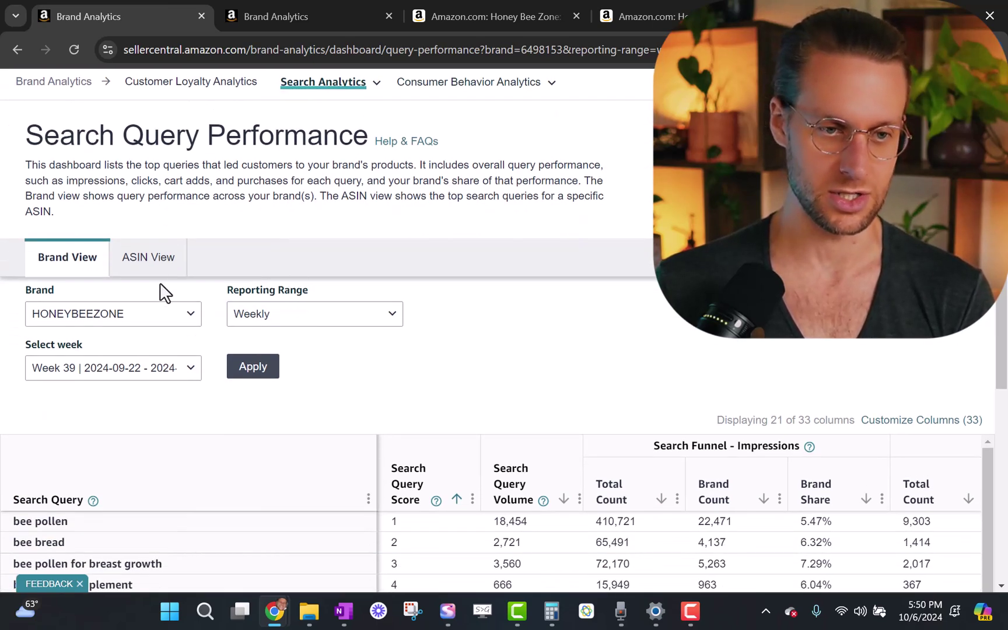
pyautogui.click(286, 322)
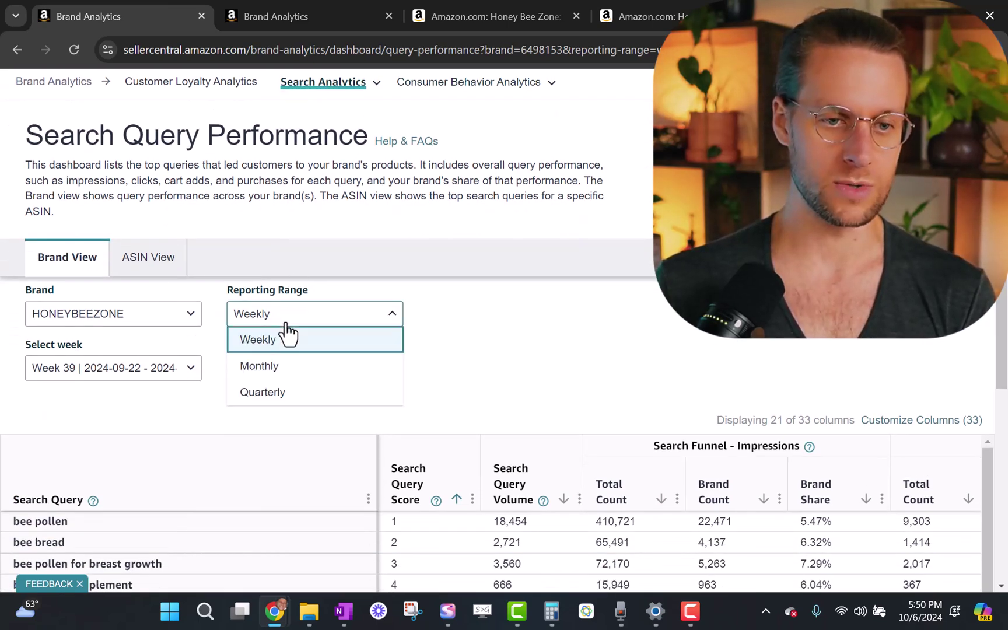
pyautogui.click(305, 368)
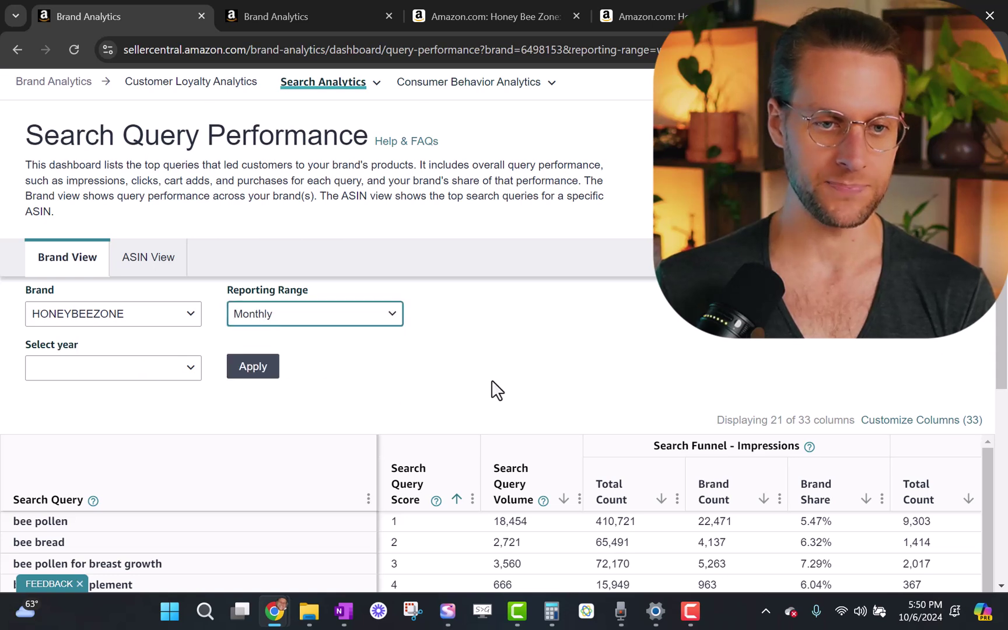
pyautogui.click(196, 377)
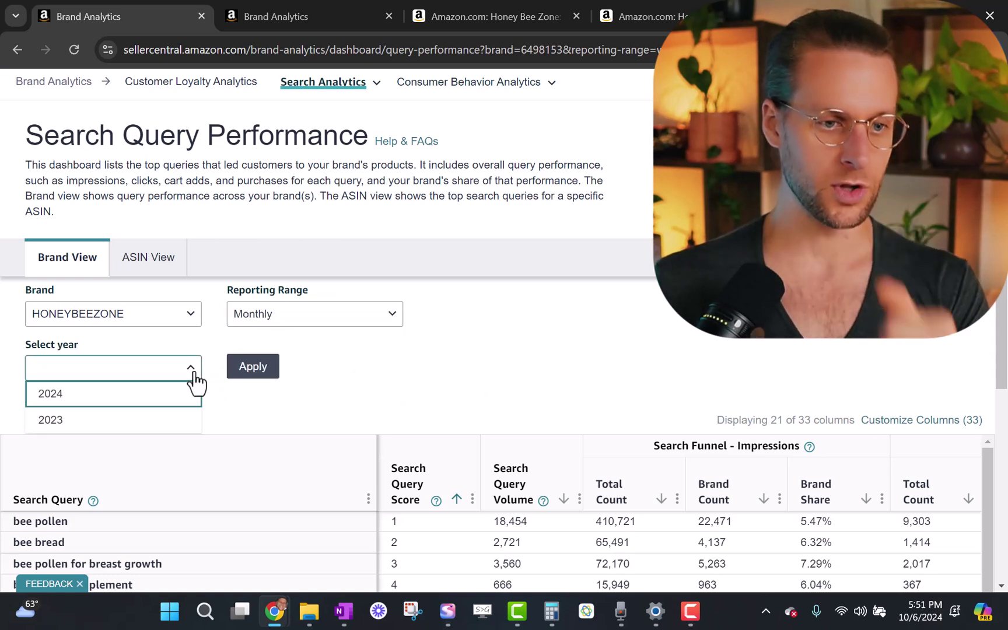
pyautogui.click(159, 398)
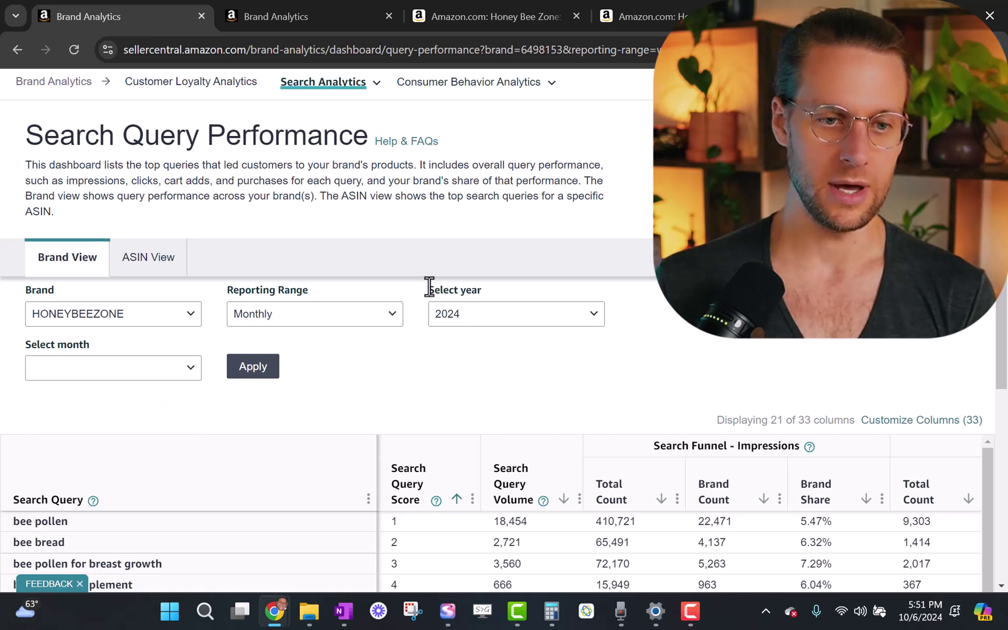
pyautogui.click(187, 377)
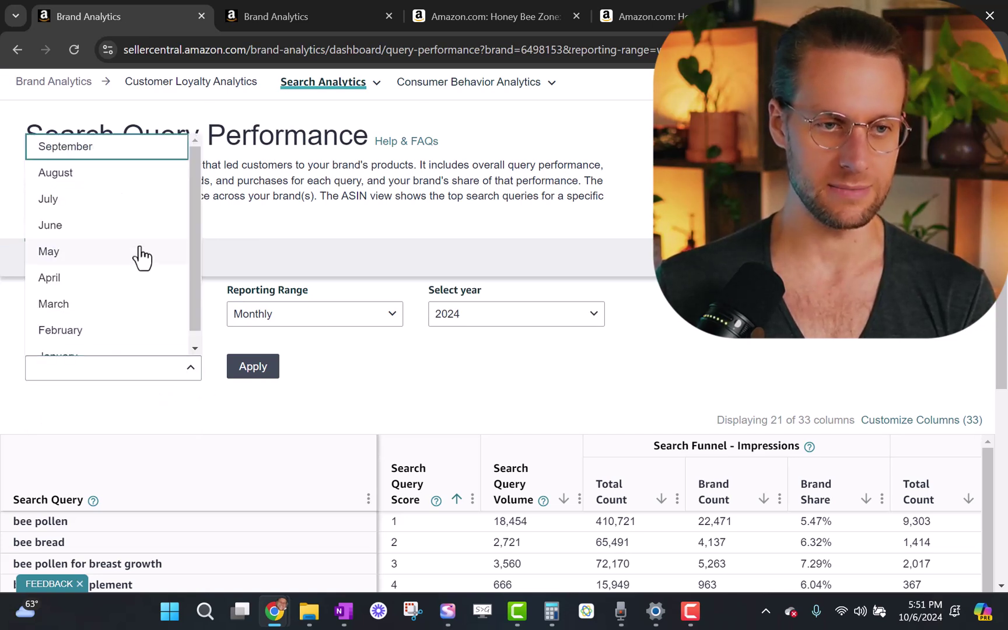
pyautogui.click(104, 175)
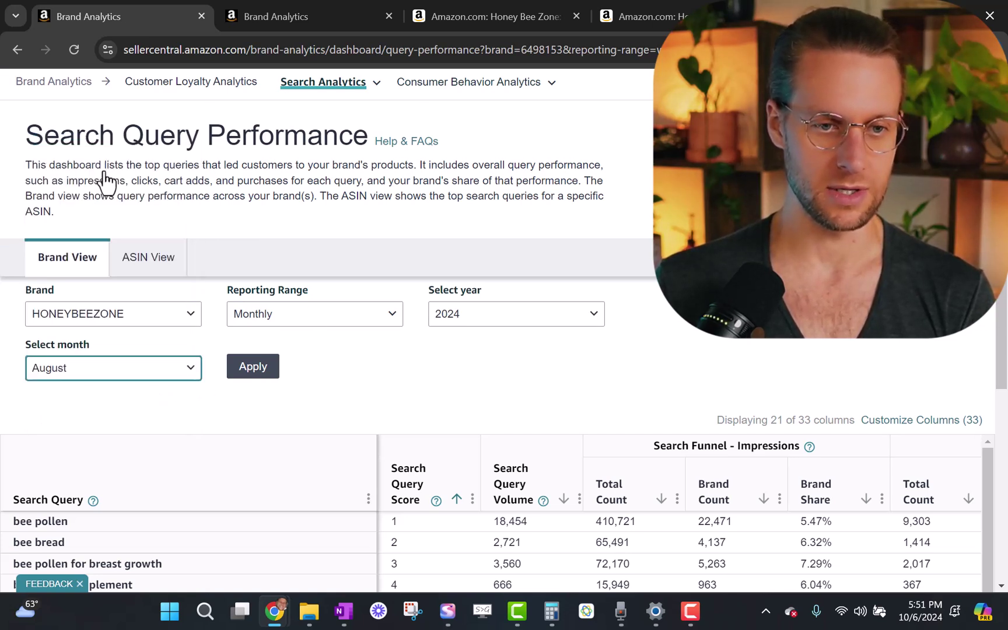
pyautogui.click(252, 366)
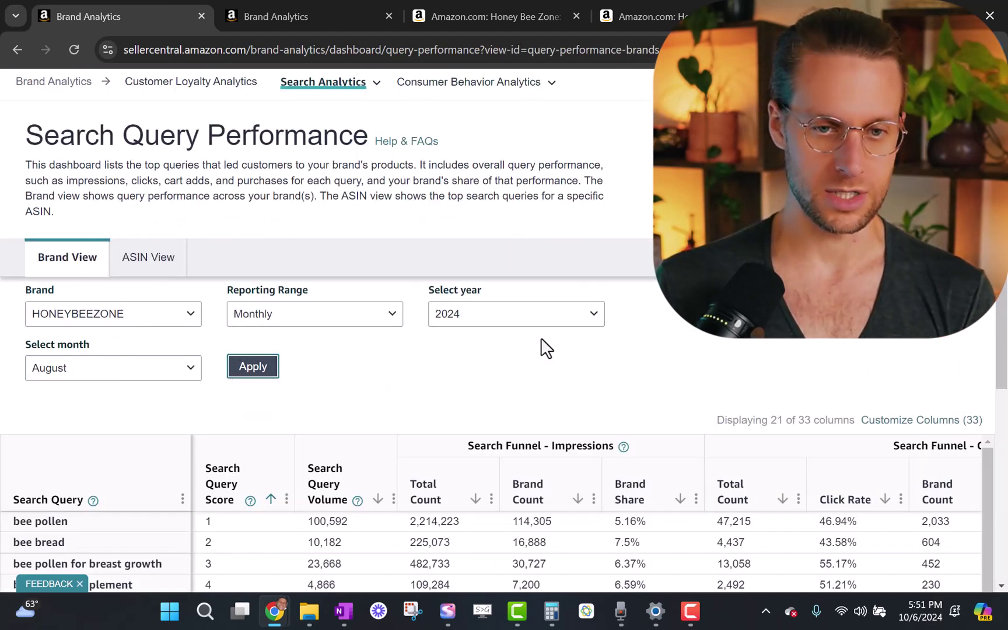
pyautogui.scroll(-2, 517, 373)
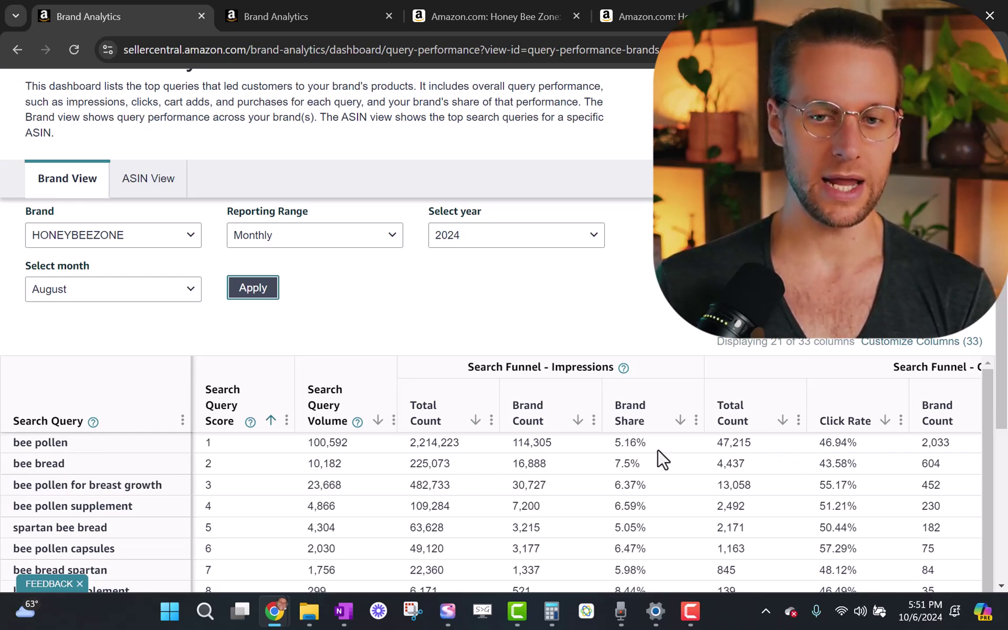
pyautogui.hscroll(10, 601, 529)
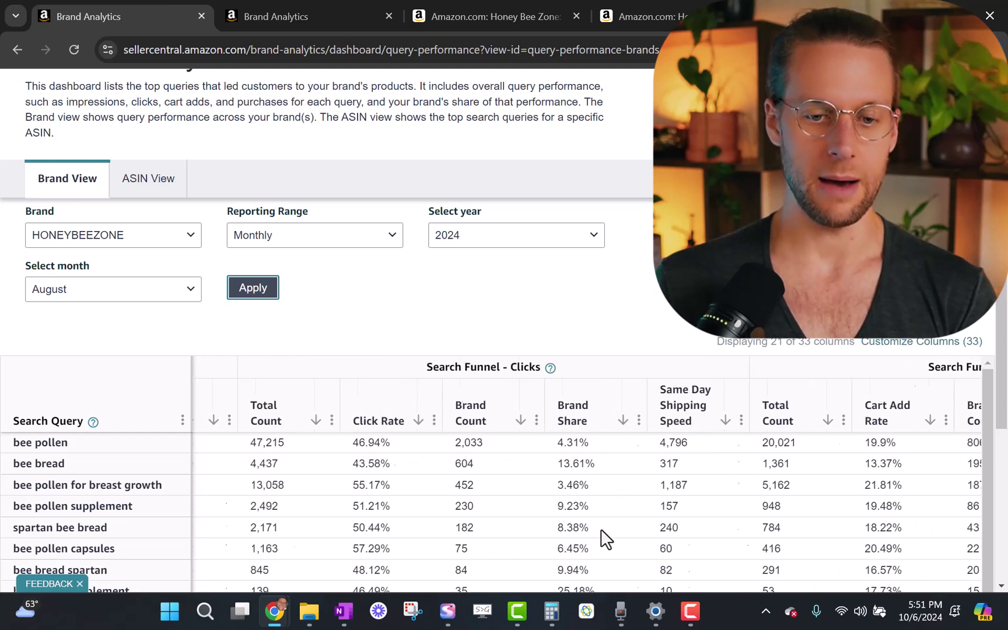
pyautogui.hscroll(5, 600, 528)
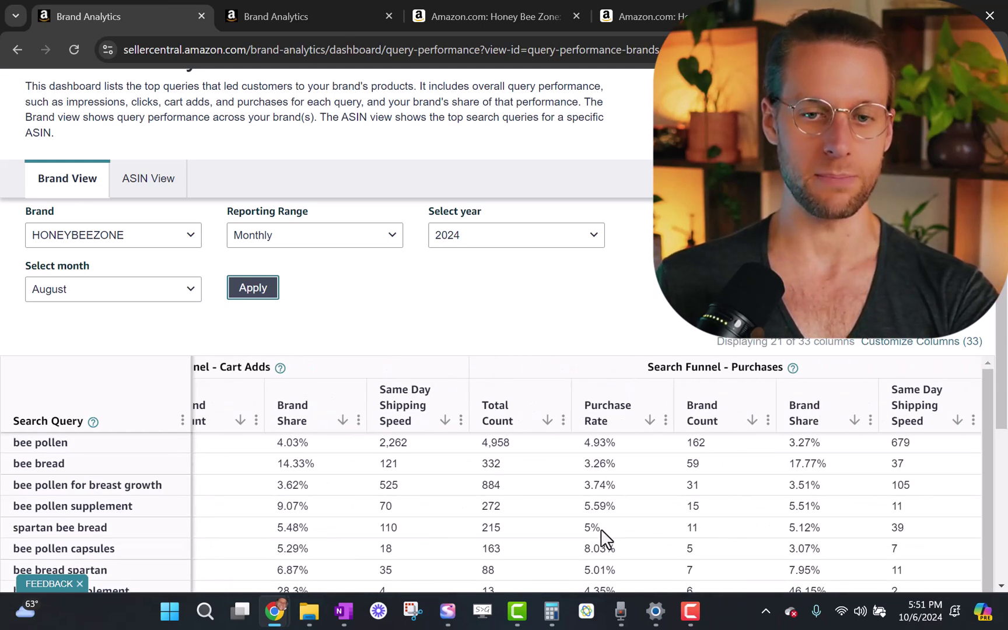
pyautogui.hscroll(-5, 601, 529)
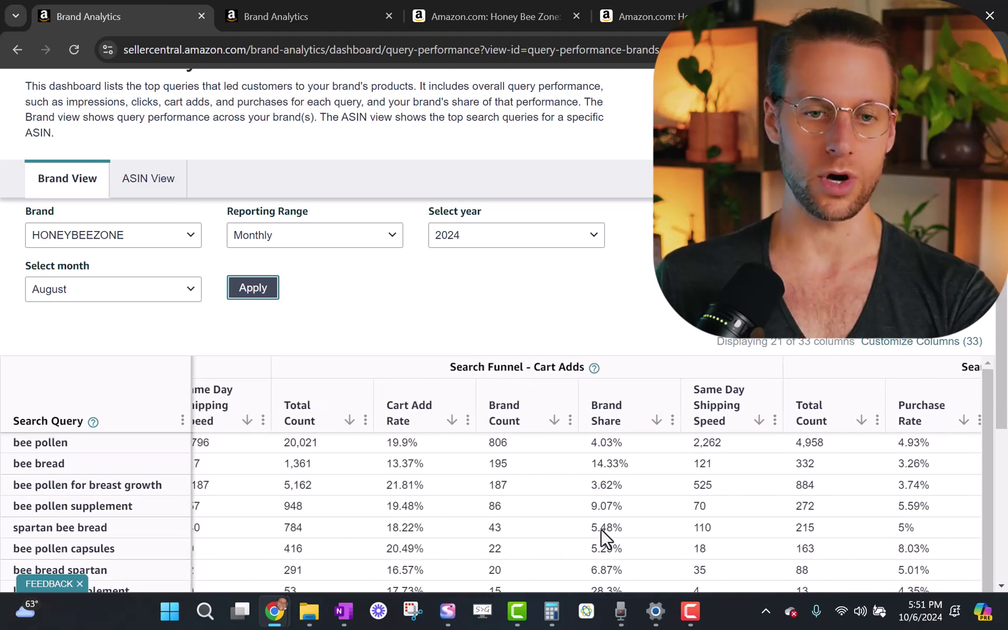
pyautogui.hscroll(-2, 527, 459)
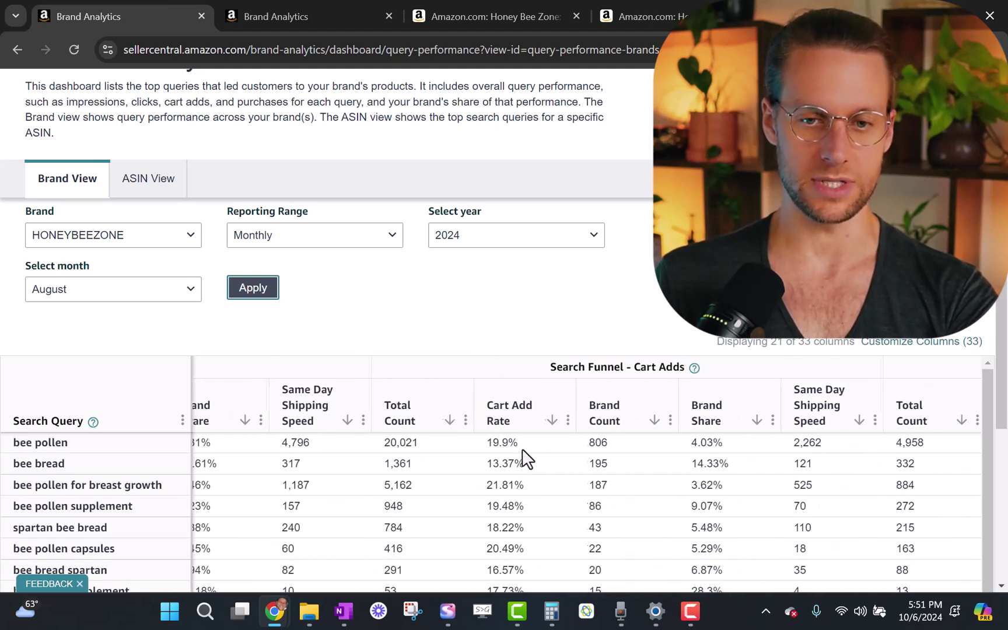
pyautogui.hscroll(3, 527, 459)
pyautogui.hscroll(-6, 527, 459)
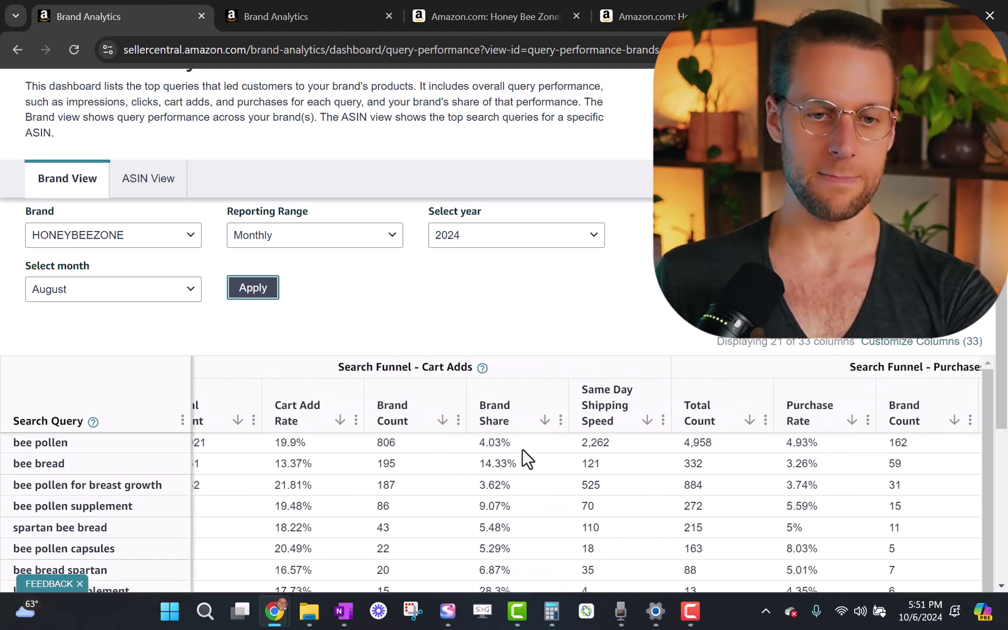
pyautogui.hscroll(-1, 525, 458)
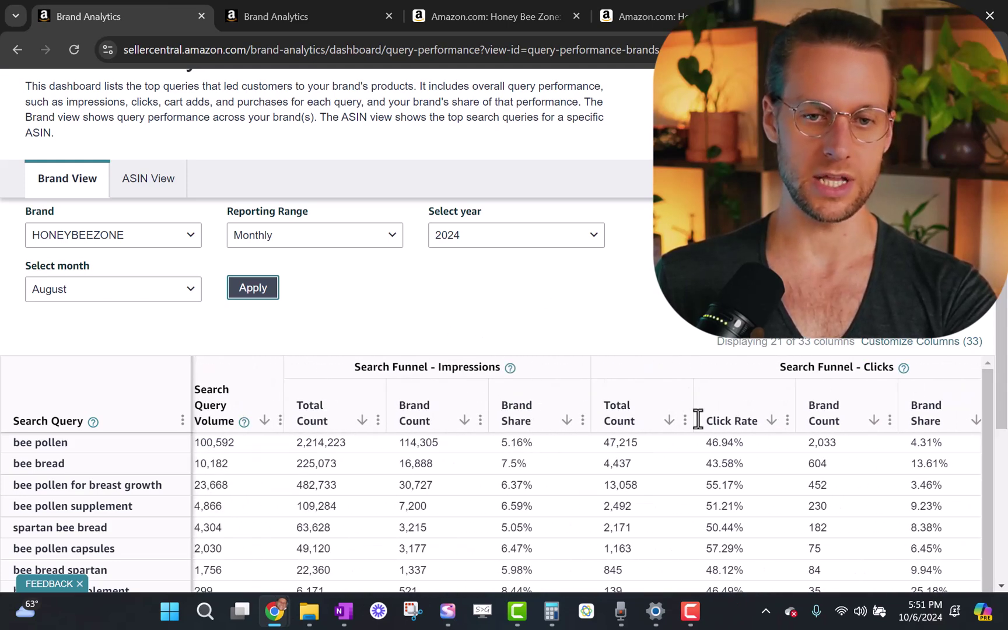
pyautogui.hscroll(5, 666, 427)
pyautogui.hscroll(5, 665, 427)
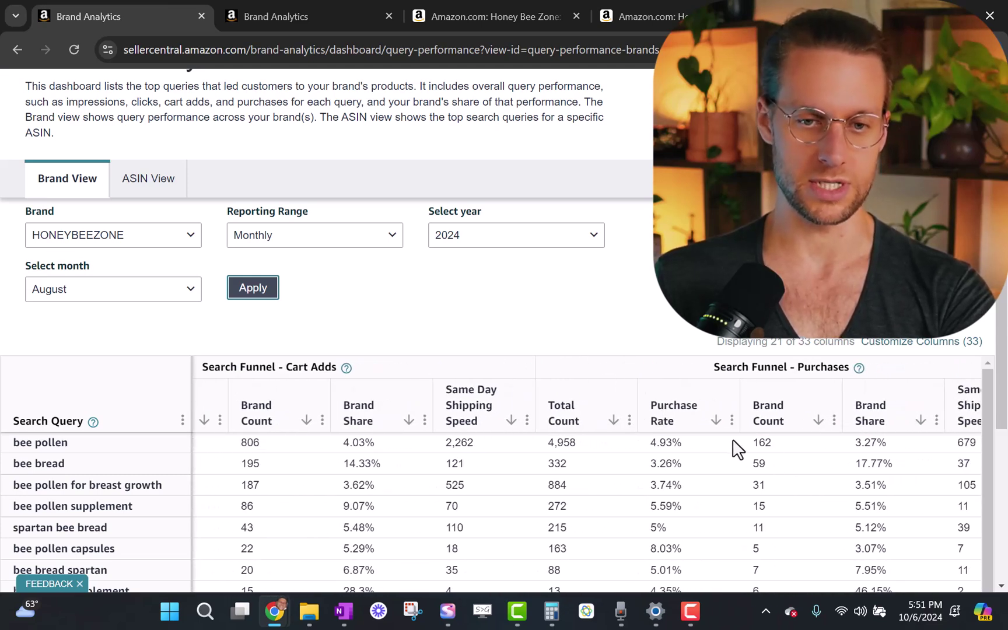
pyautogui.hscroll(-10, 735, 448)
pyautogui.hscroll(-4, 736, 450)
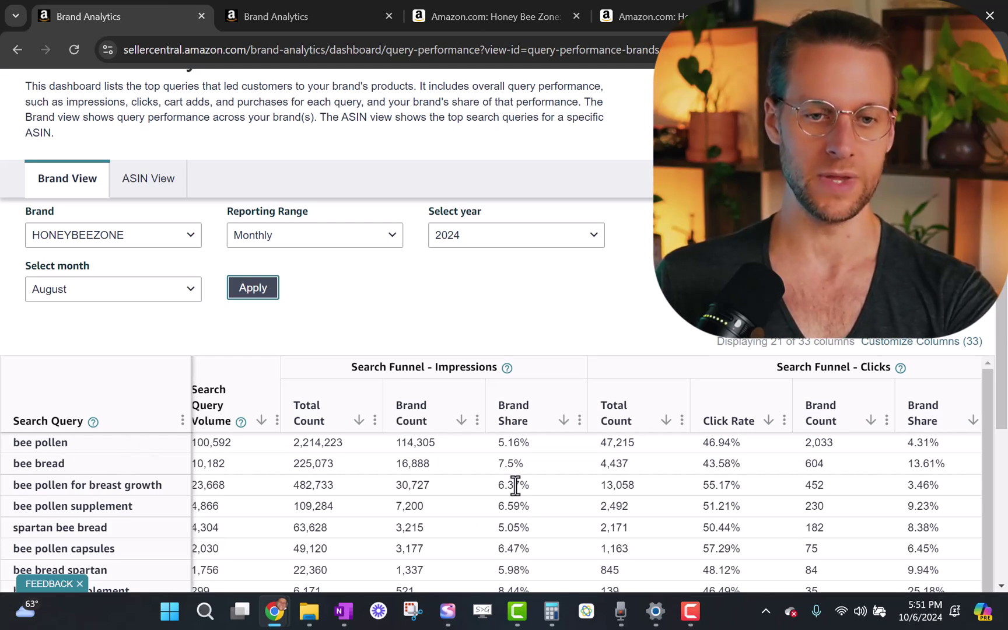
pyautogui.hscroll(5, 515, 487)
pyautogui.hscroll(-5, 515, 487)
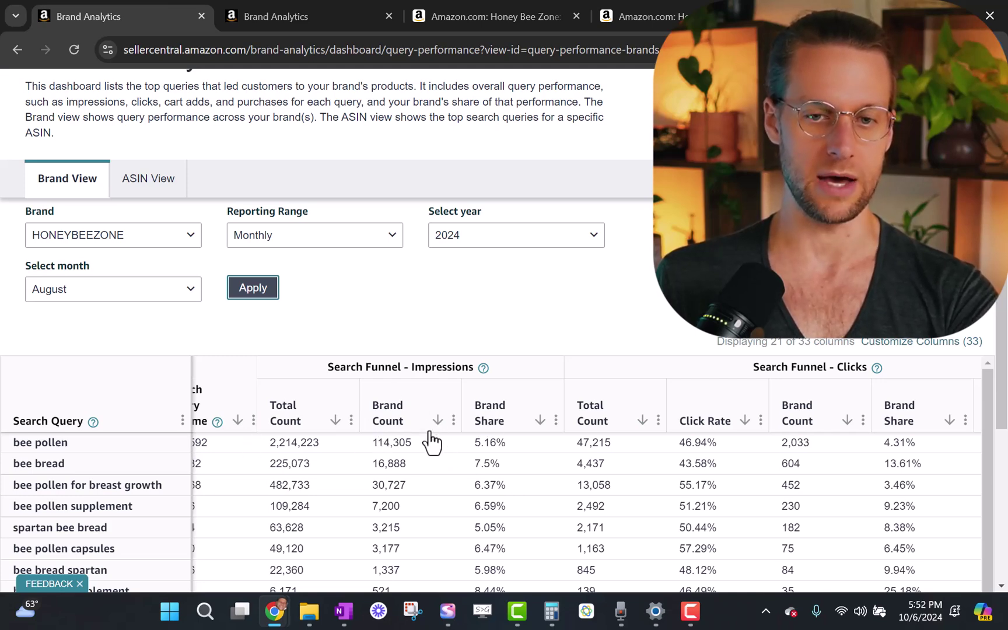
pyautogui.hscroll(5, 432, 452)
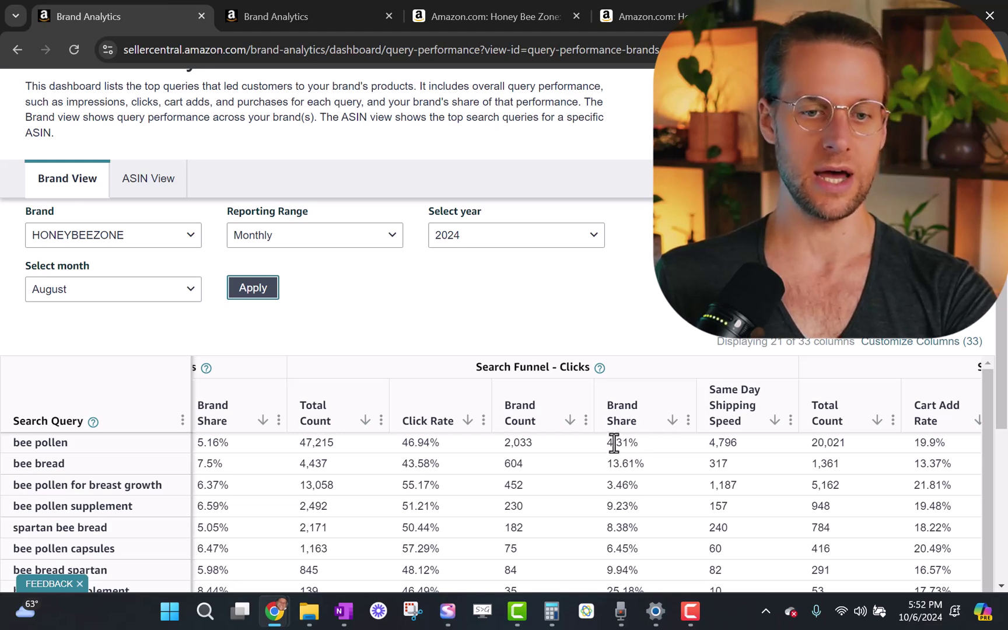
pyautogui.hscroll(-4, 530, 435)
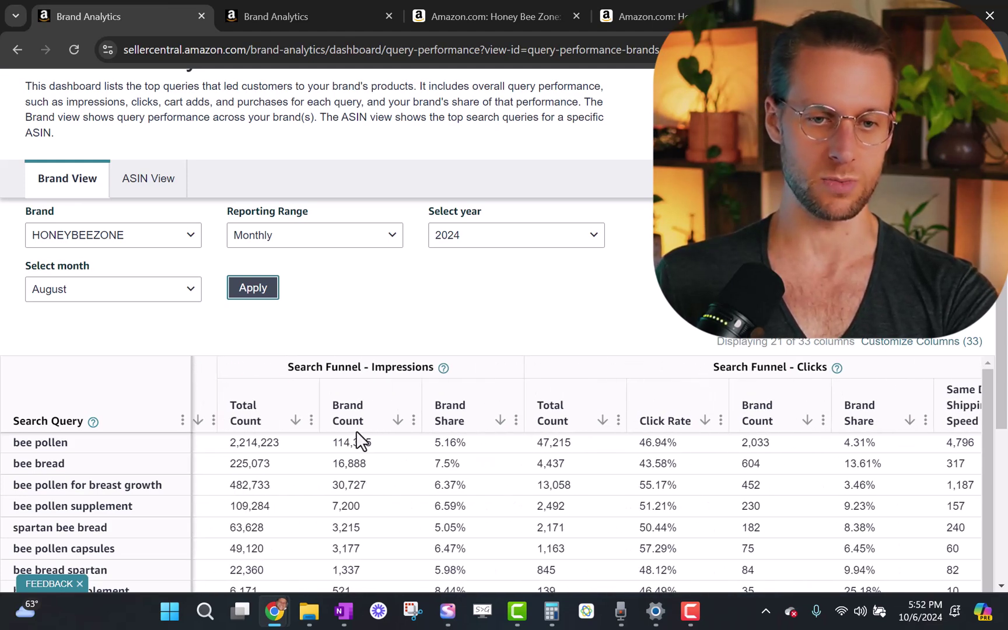
pyautogui.hscroll(7, 544, 496)
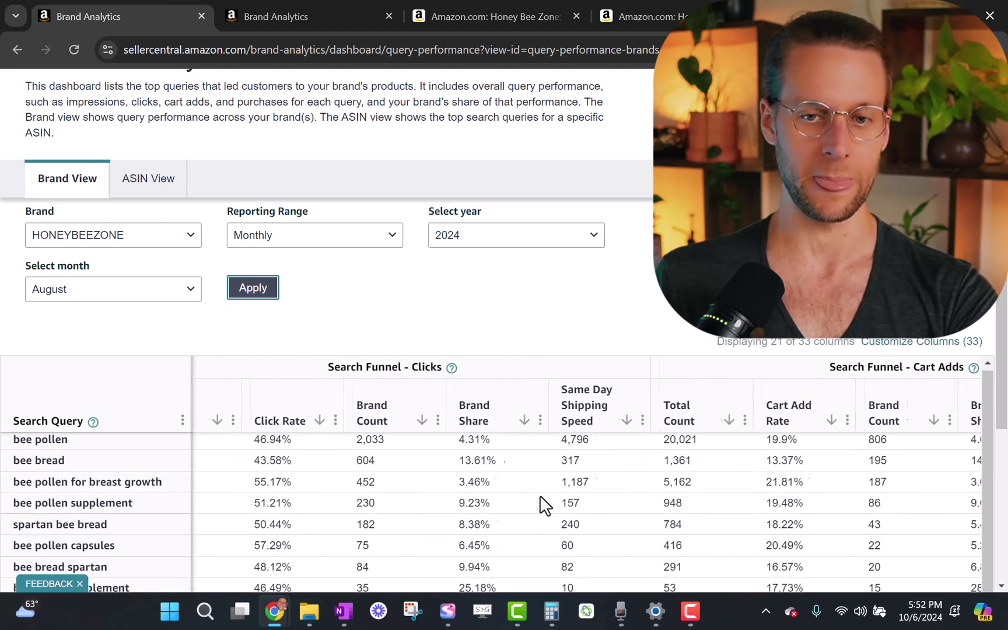
pyautogui.hscroll(12, 461, 500)
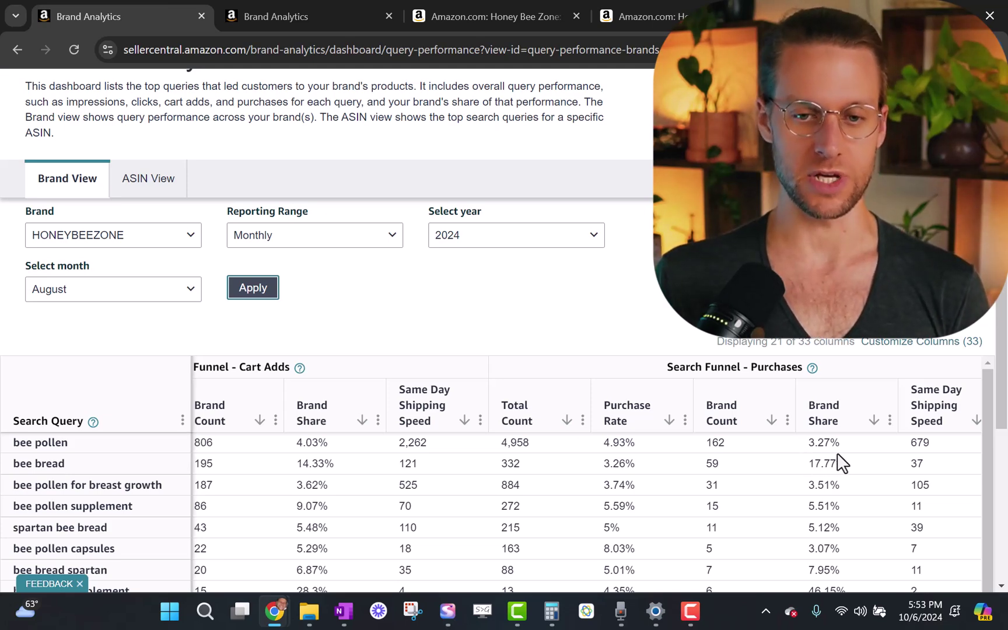
pyautogui.hscroll(-10, 408, 466)
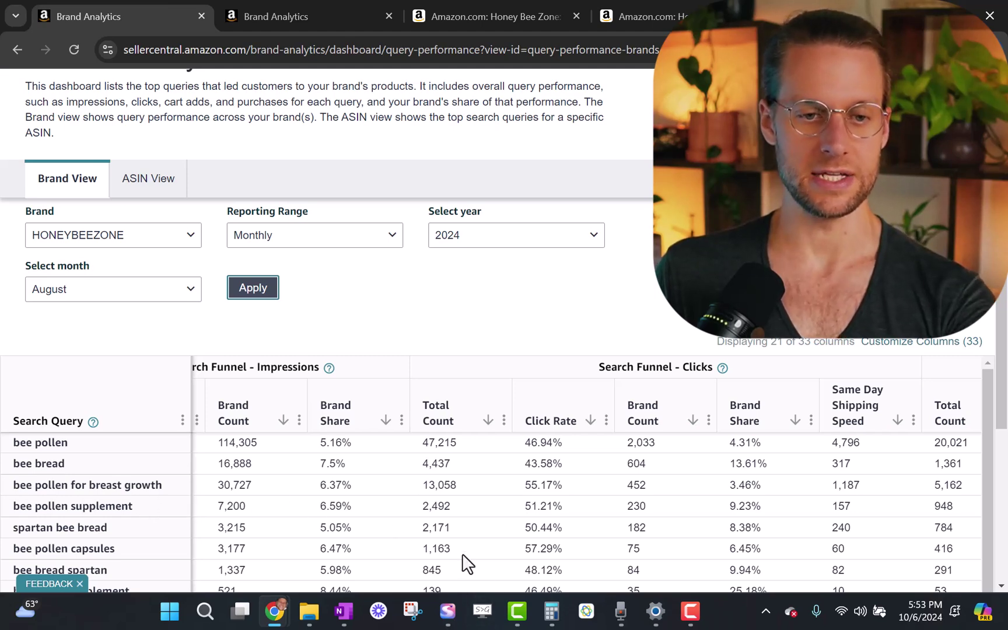
pyautogui.hscroll(-5, 465, 563)
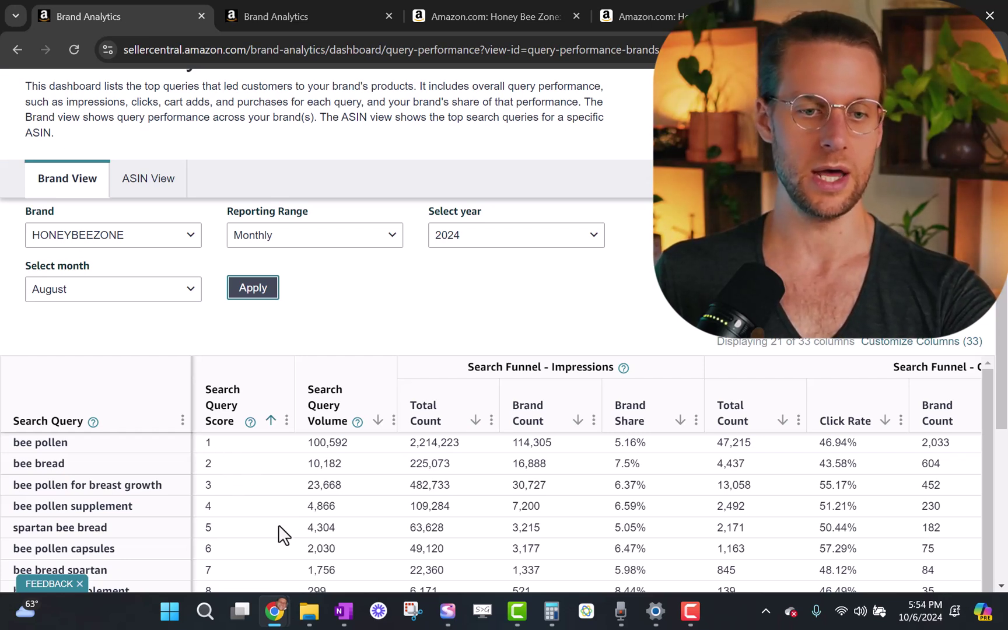
pyautogui.hscroll(15, 266, 493)
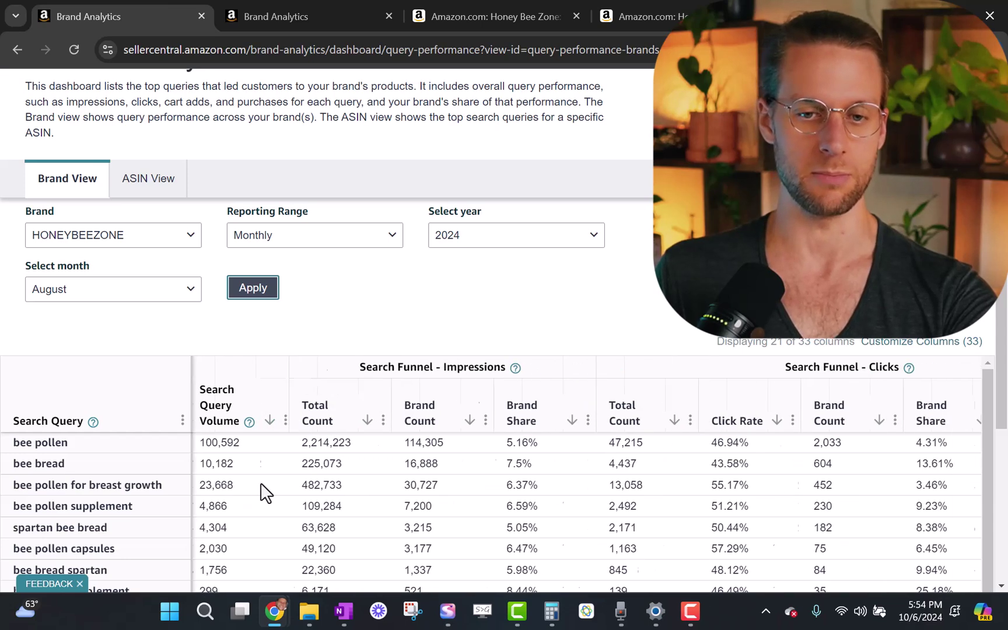
pyautogui.hscroll(15, 265, 493)
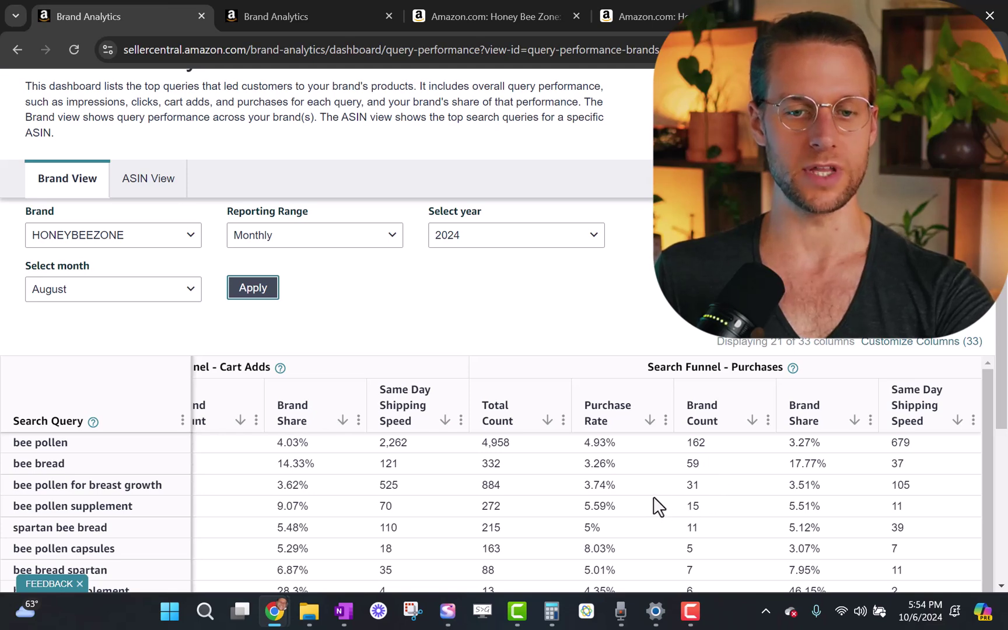
pyautogui.hscroll(-10, 659, 504)
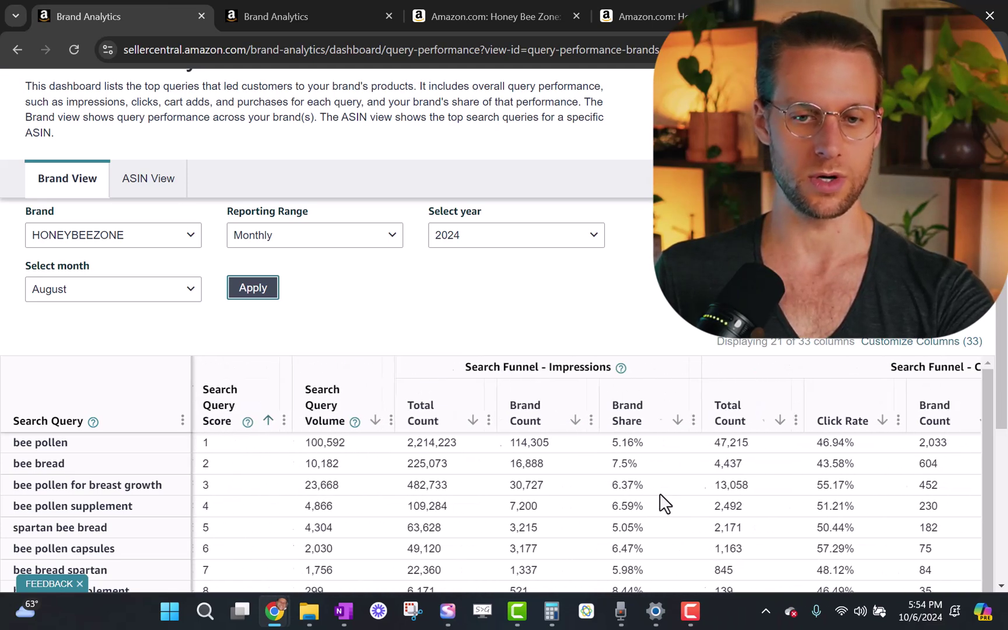
pyautogui.hscroll(10, 659, 505)
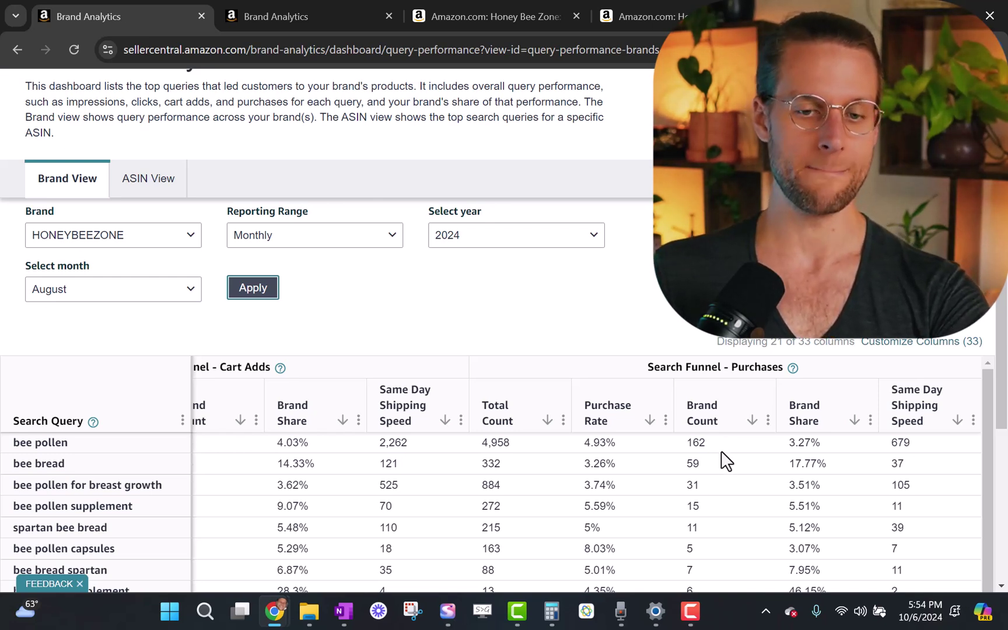
# Sort the August 2024 queries by Purchases Brand Count in descending order and review the columns
pyautogui.click(750, 442)
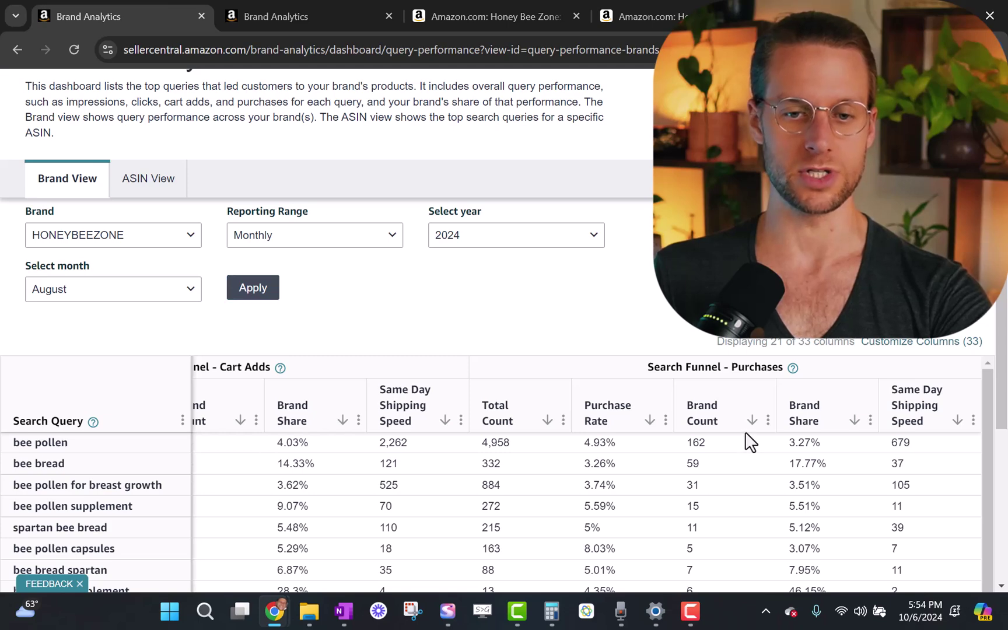
pyautogui.doubleClick(752, 420)
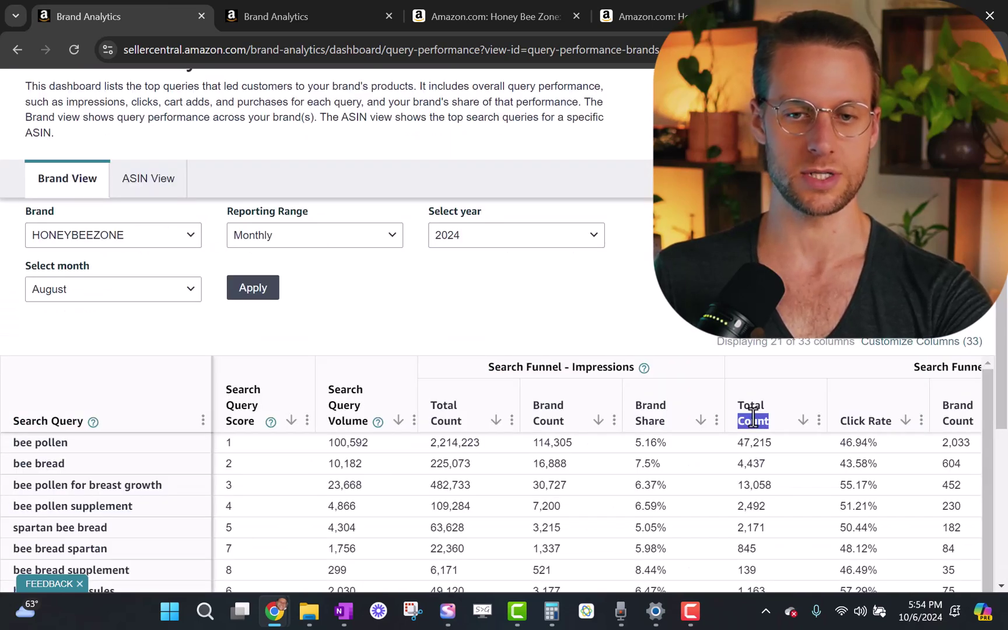
pyautogui.hscroll(10, 785, 405)
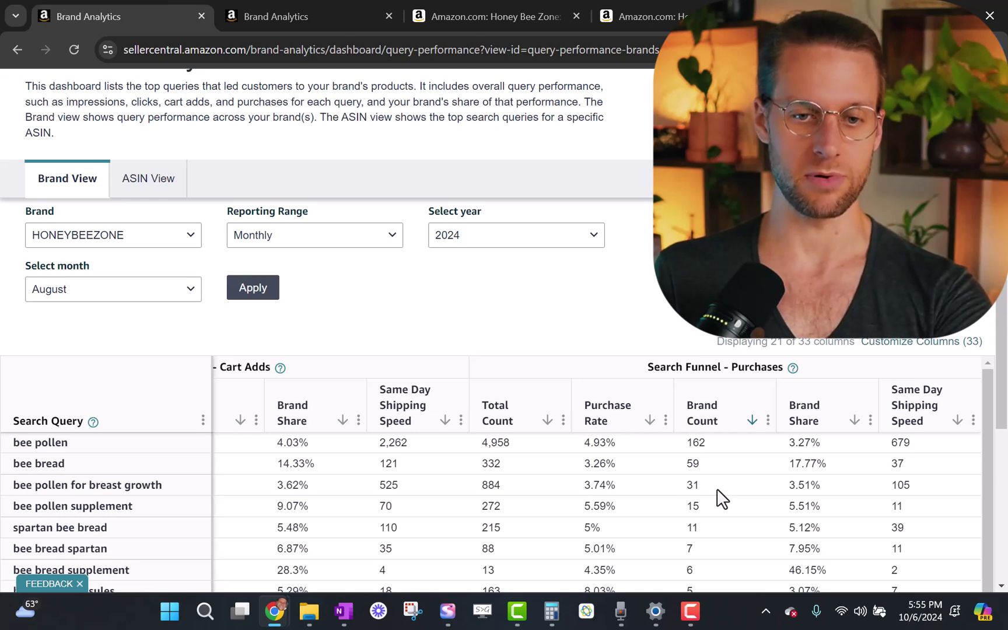
pyautogui.hscroll(-15, 722, 498)
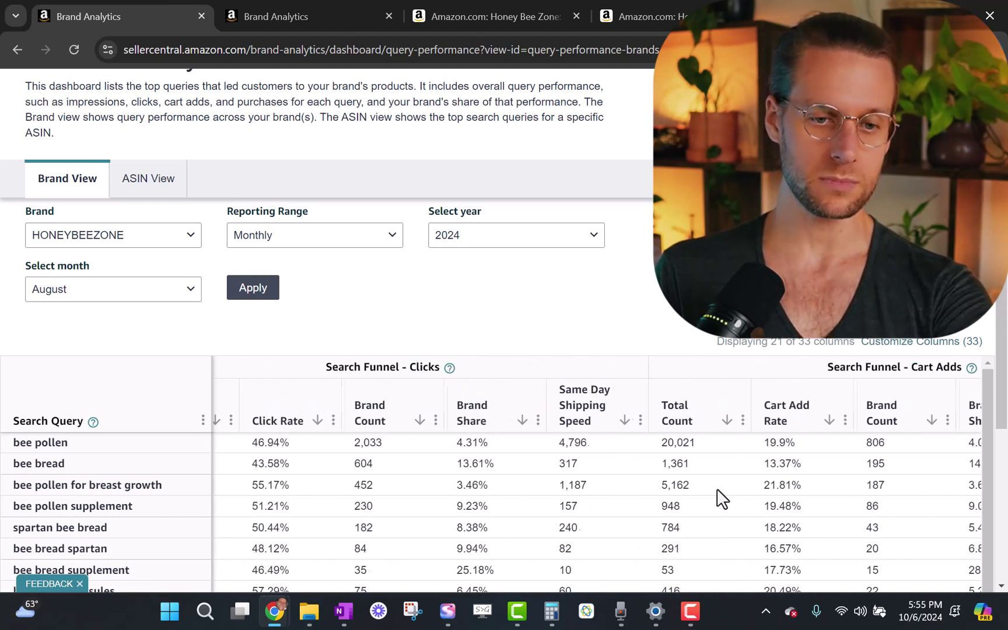
pyautogui.hscroll(-5, 722, 498)
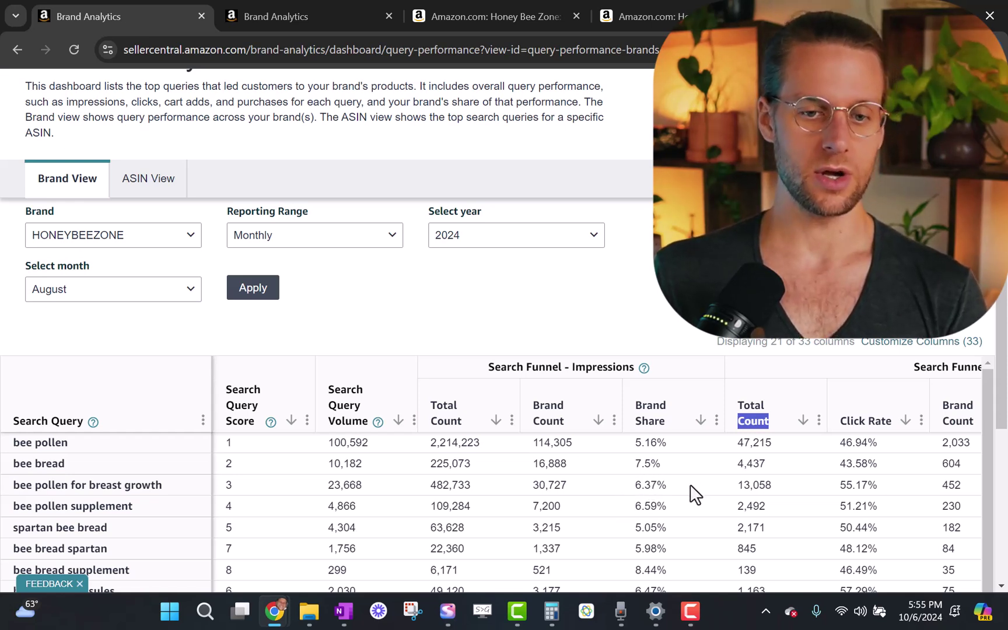
pyautogui.hscroll(8, 694, 495)
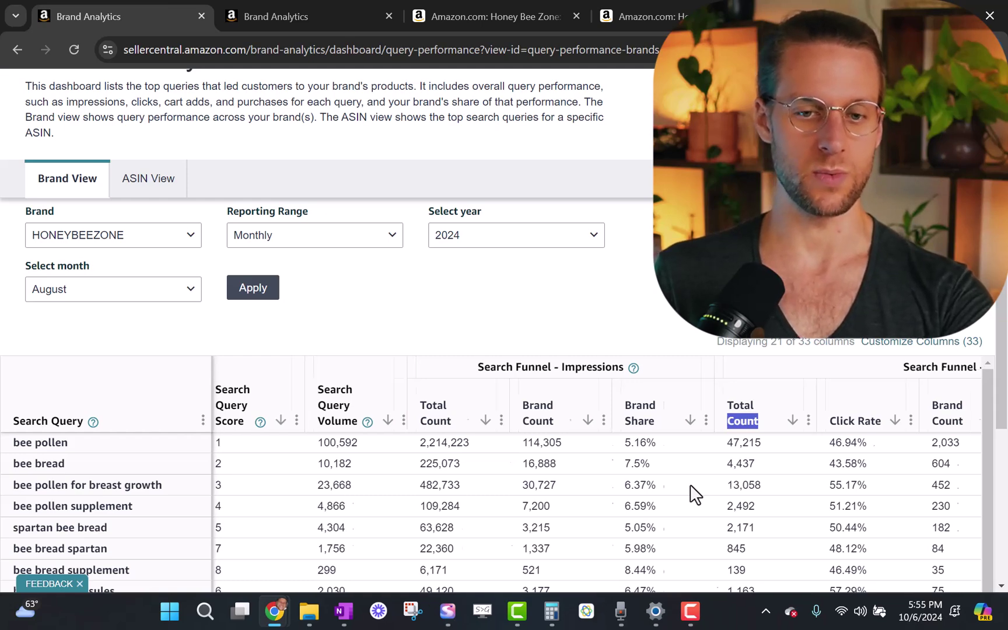
pyautogui.hscroll(2, 694, 495)
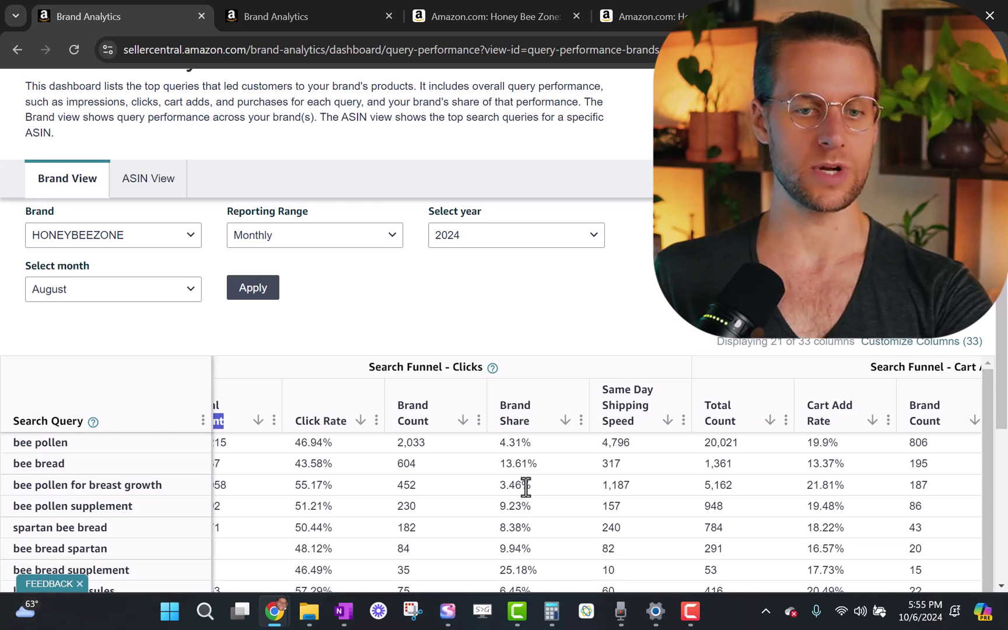
pyautogui.hscroll(-2, 522, 487)
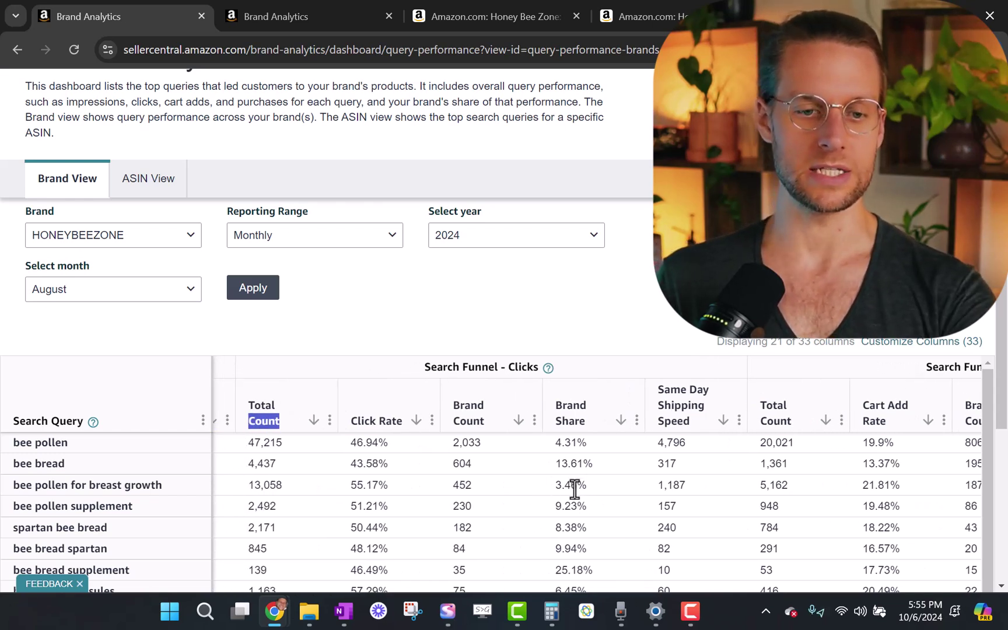
pyautogui.hscroll(-5, 575, 488)
pyautogui.hscroll(-2, 574, 489)
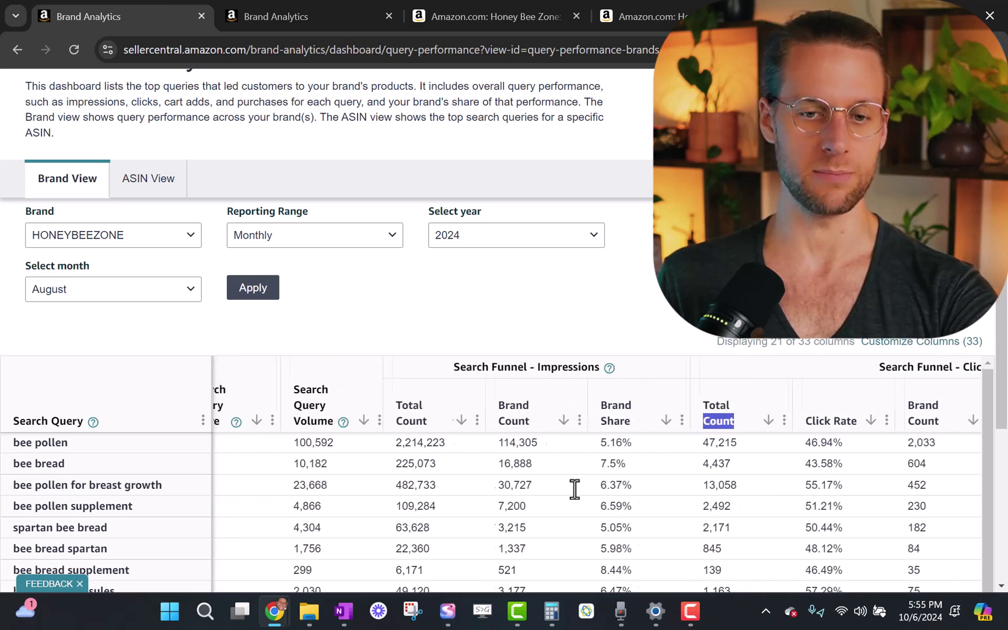
pyautogui.hscroll(6, 575, 489)
pyautogui.hscroll(3, 575, 489)
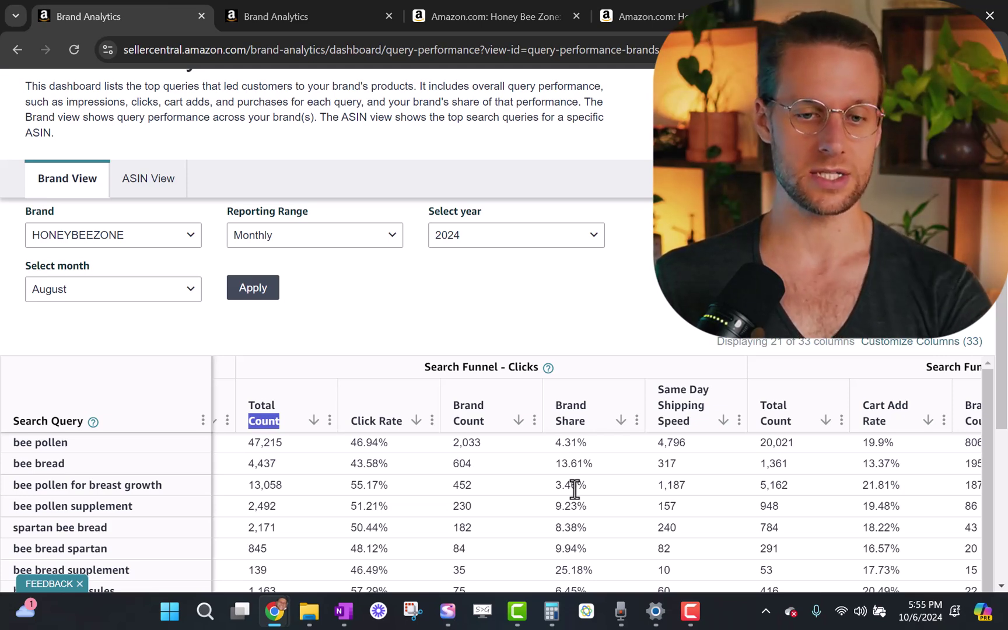
pyautogui.hscroll(6, 575, 488)
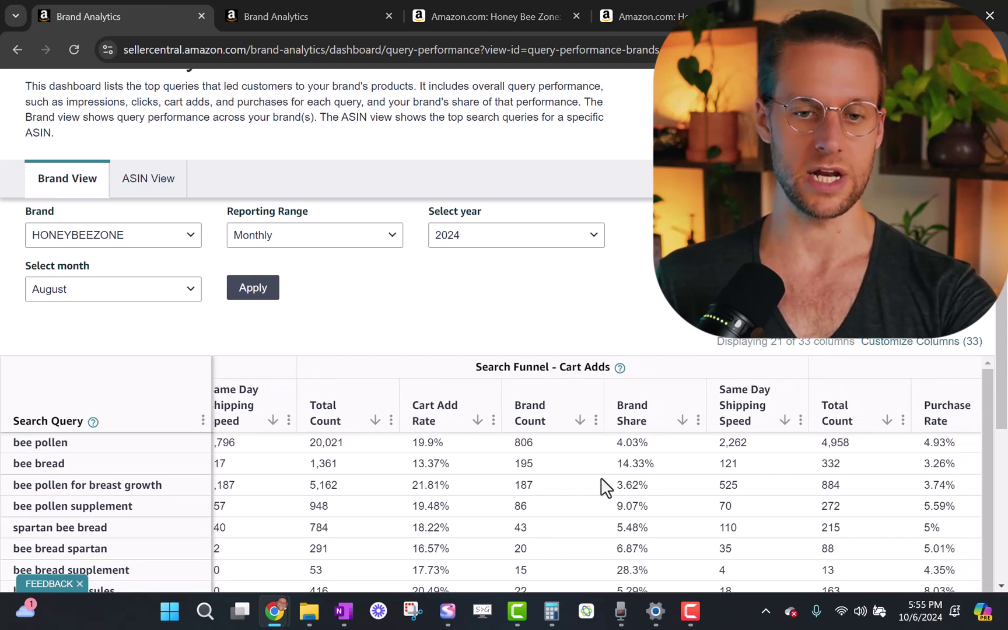
pyautogui.hscroll(10, 602, 486)
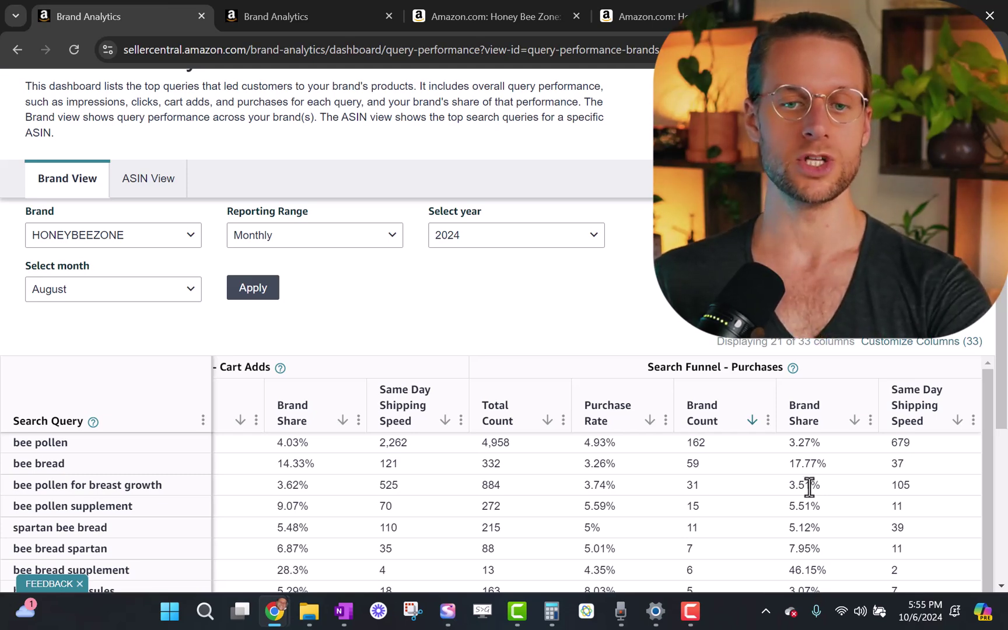
pyautogui.hscroll(-15, 809, 487)
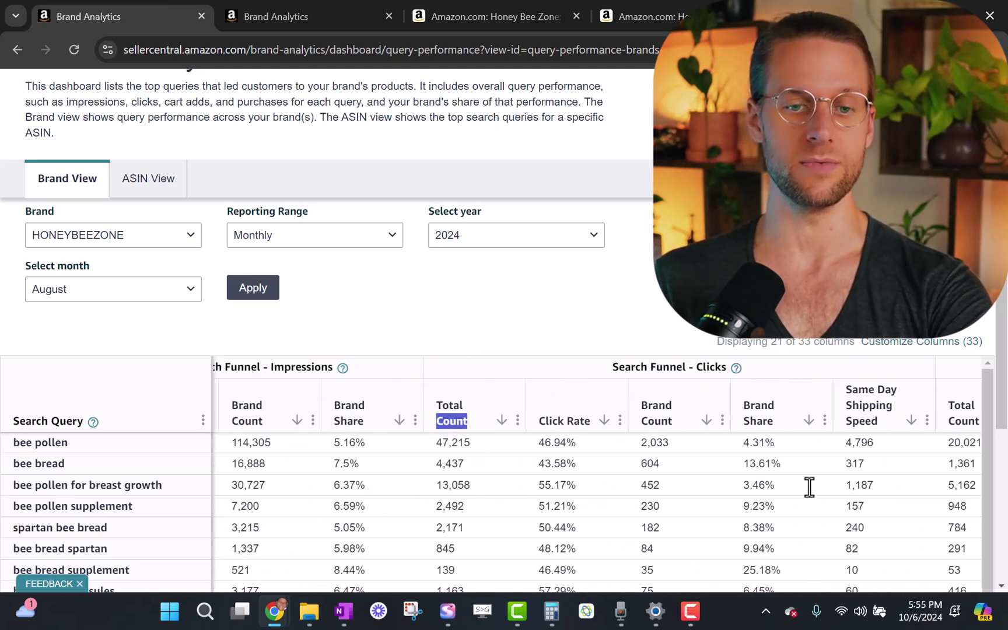
pyautogui.hscroll(8, 809, 487)
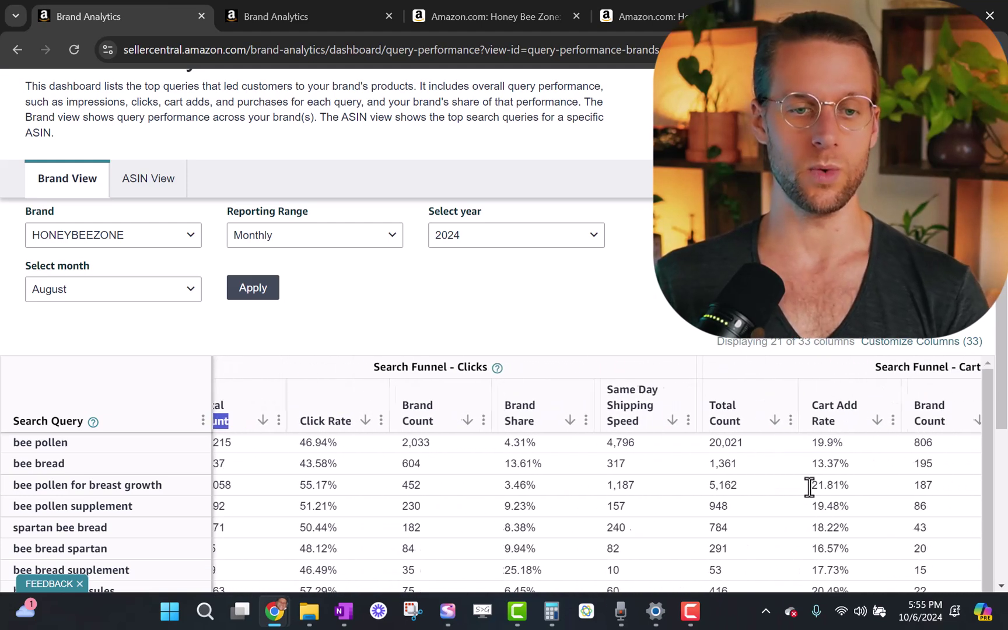
pyautogui.hscroll(1, 809, 487)
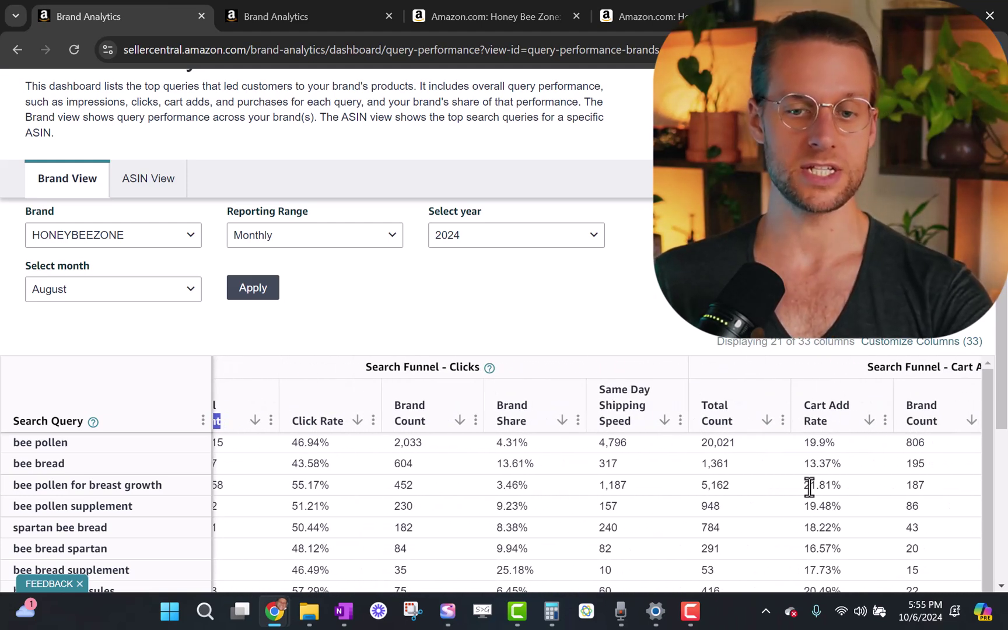
pyautogui.hscroll(10, 809, 487)
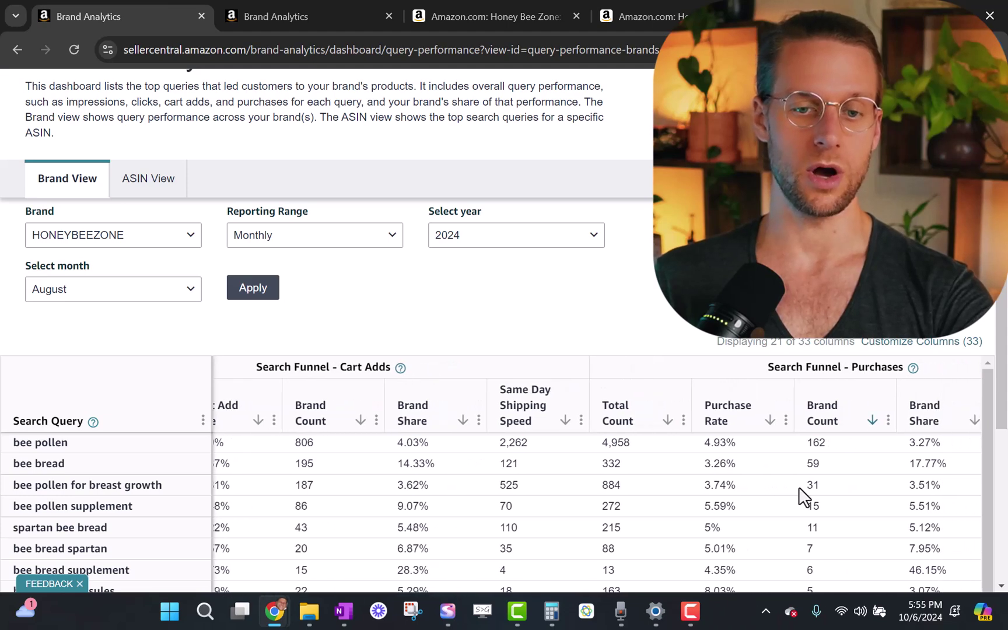
pyautogui.hscroll(-2, 803, 495)
pyautogui.hscroll(2, 803, 495)
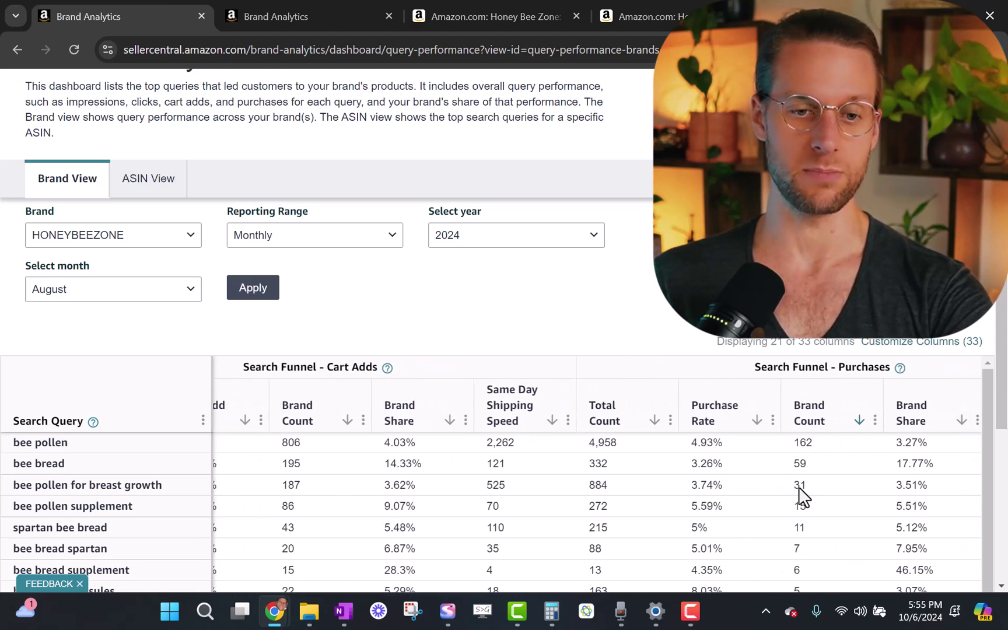
pyautogui.hscroll(-8, 803, 495)
pyautogui.hscroll(-3, 804, 495)
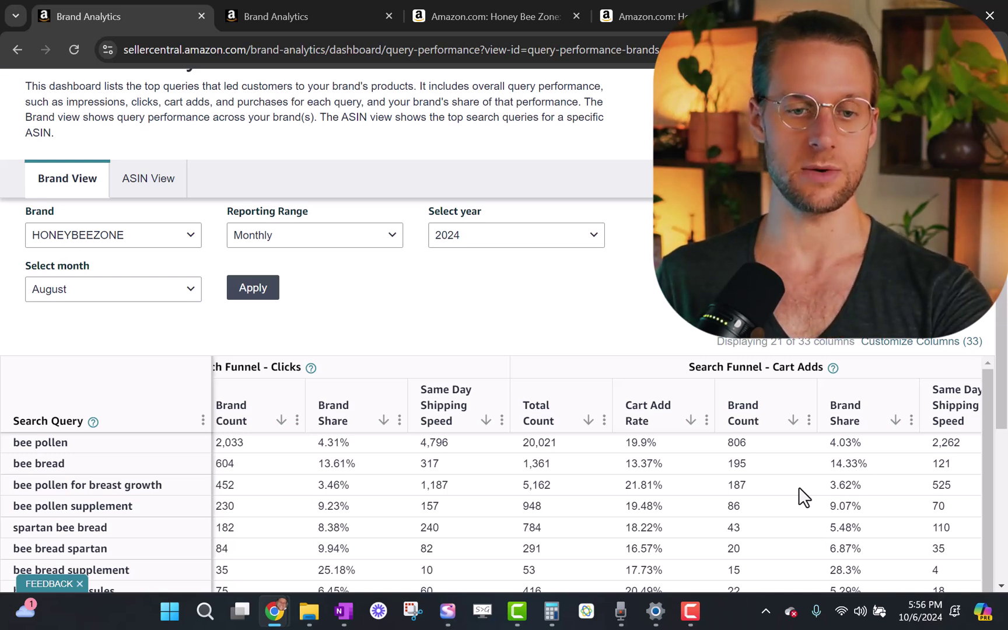
pyautogui.hscroll(-10, 804, 497)
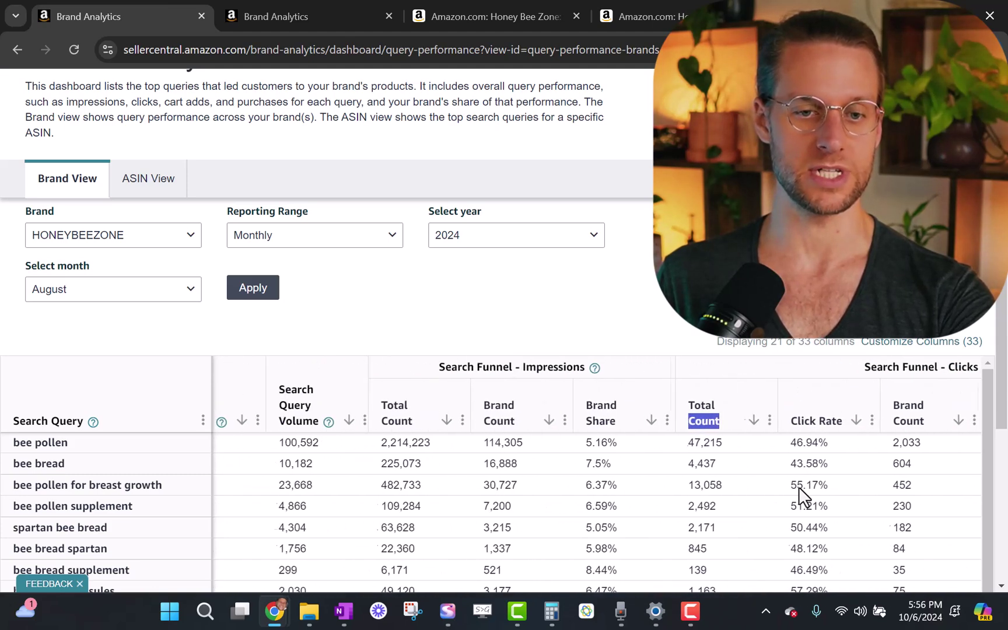
pyautogui.hscroll(2, 617, 485)
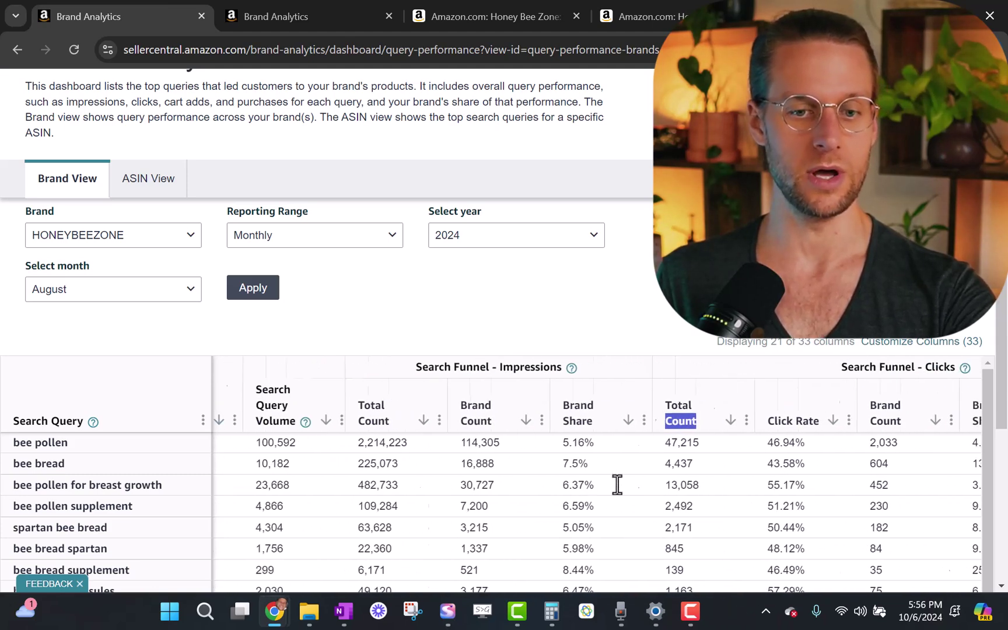
pyautogui.hscroll(10, 617, 484)
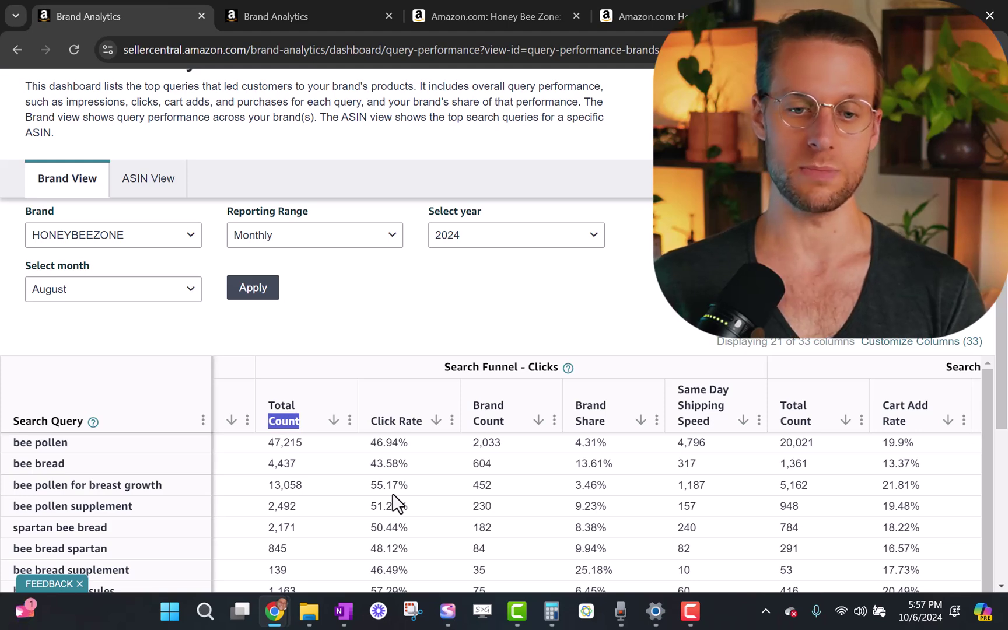
pyautogui.hscroll(10, 397, 502)
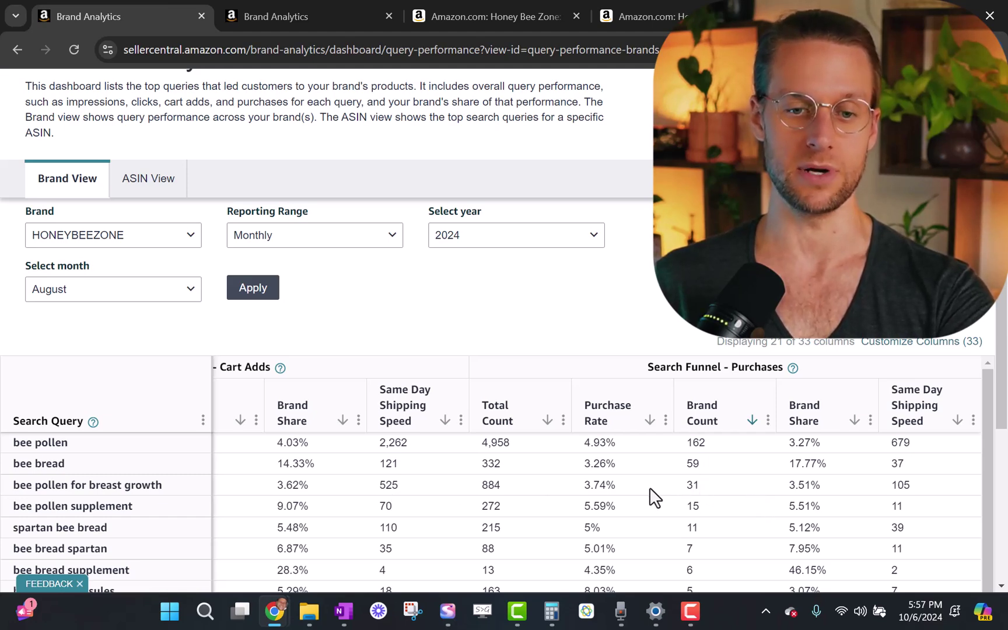
pyautogui.hscroll(-8, 650, 495)
pyautogui.hscroll(-10, 650, 488)
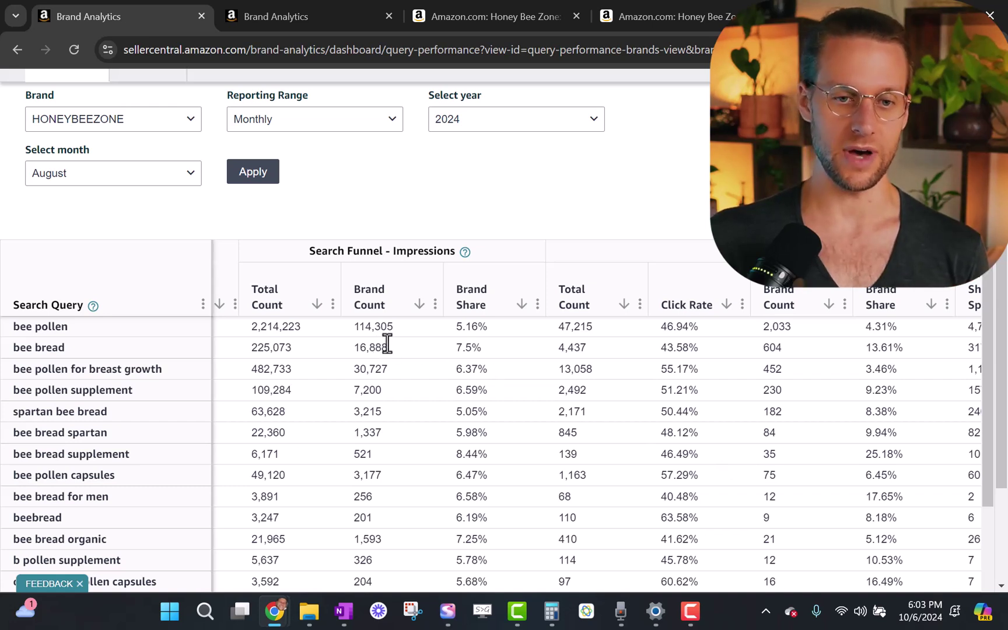
# Highlight the bee pollen row's Clicks Brand Count value of 2,033
pyautogui.moveTo(761, 327); pyautogui.dragTo(811, 332)
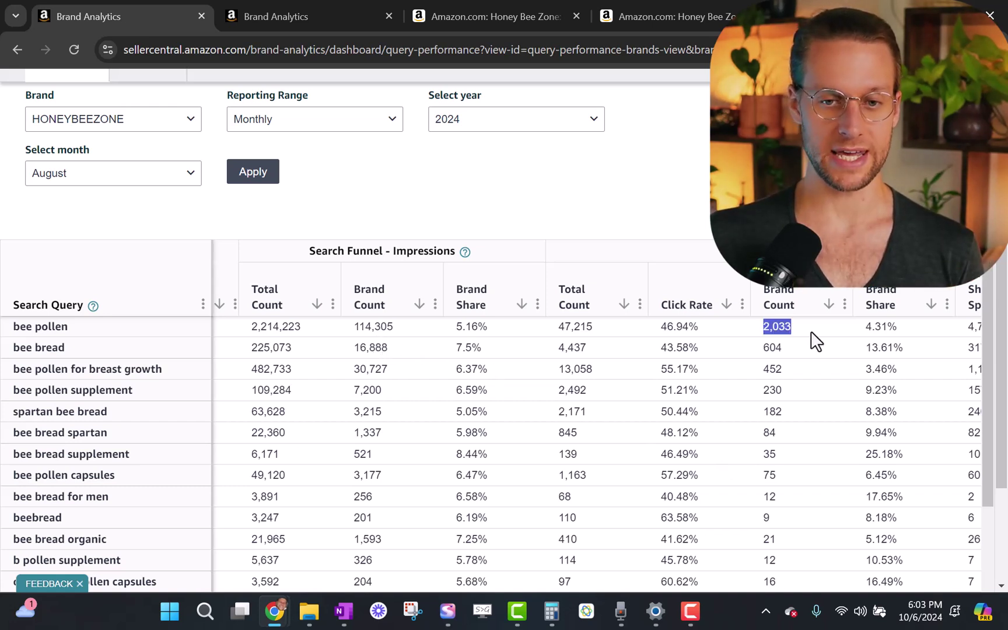
# Highlight bee pollen's 2,033 brand clicks and its 114,305 brand impressions
pyautogui.click(810, 338)
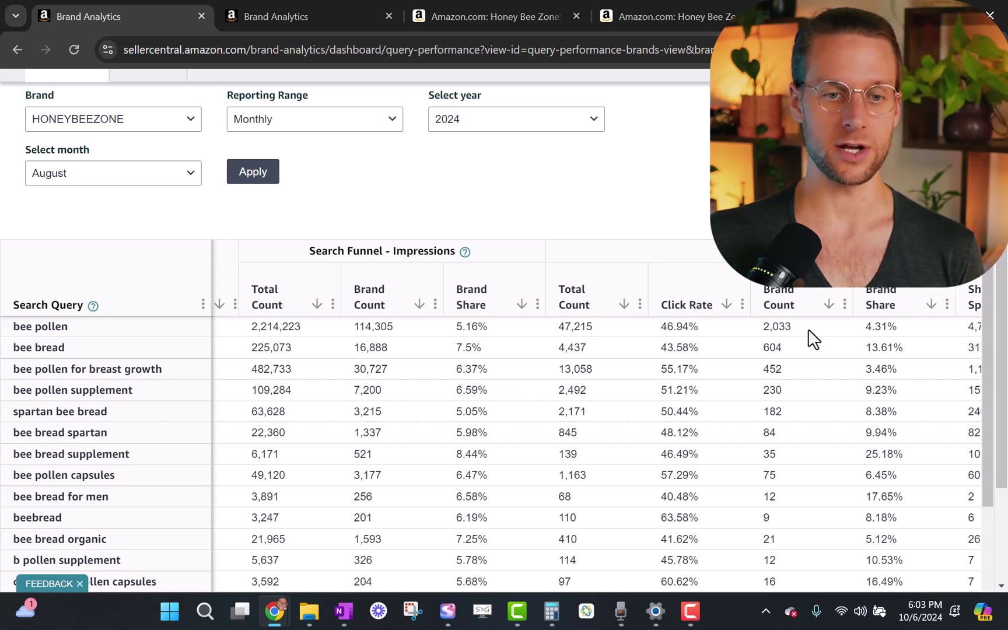
pyautogui.moveTo(811, 338); pyautogui.dragTo(762, 337)
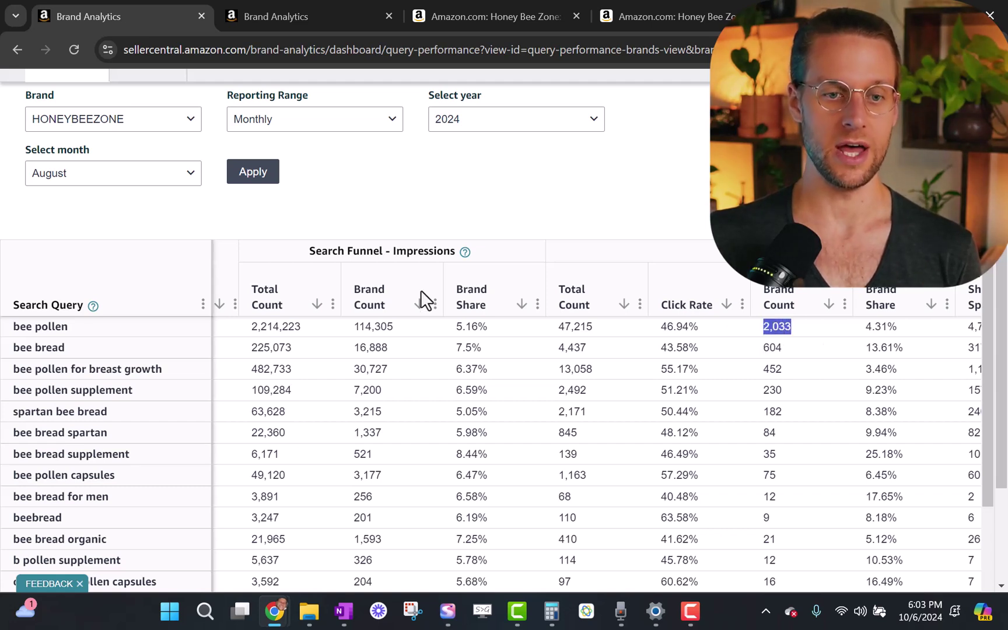
pyautogui.moveTo(396, 327); pyautogui.dragTo(362, 325)
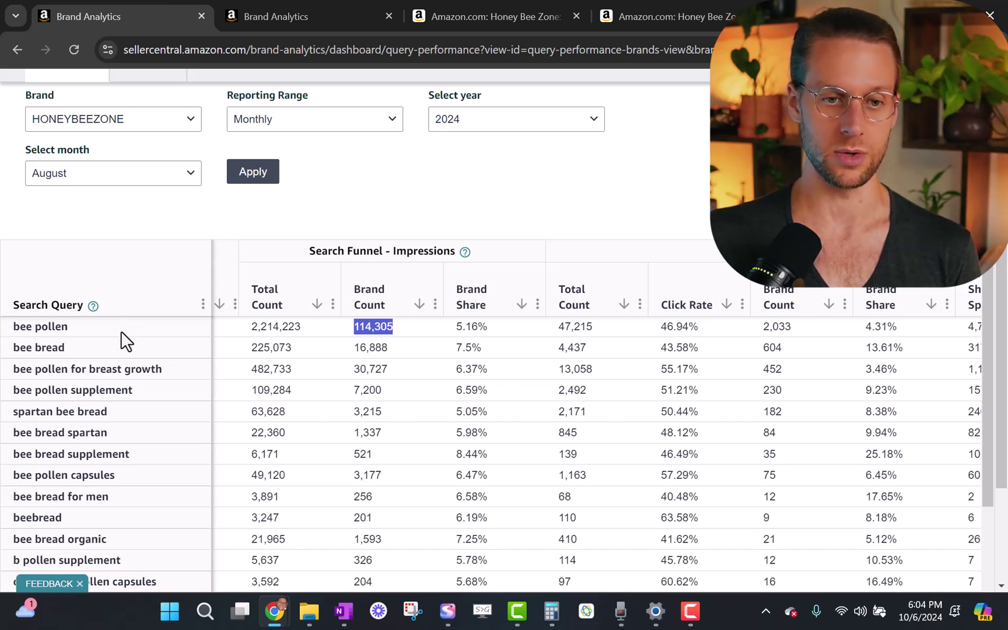
# Scroll the table back left to show Search Query Score and Search Query Volume
pyautogui.moveTo(72, 326); pyautogui.dragTo(3, 318)
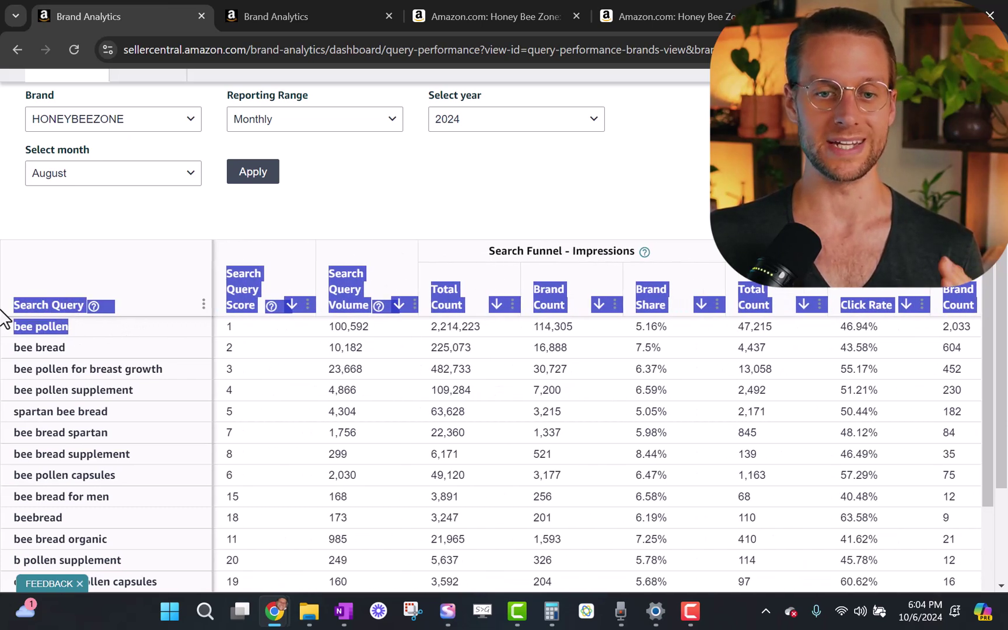